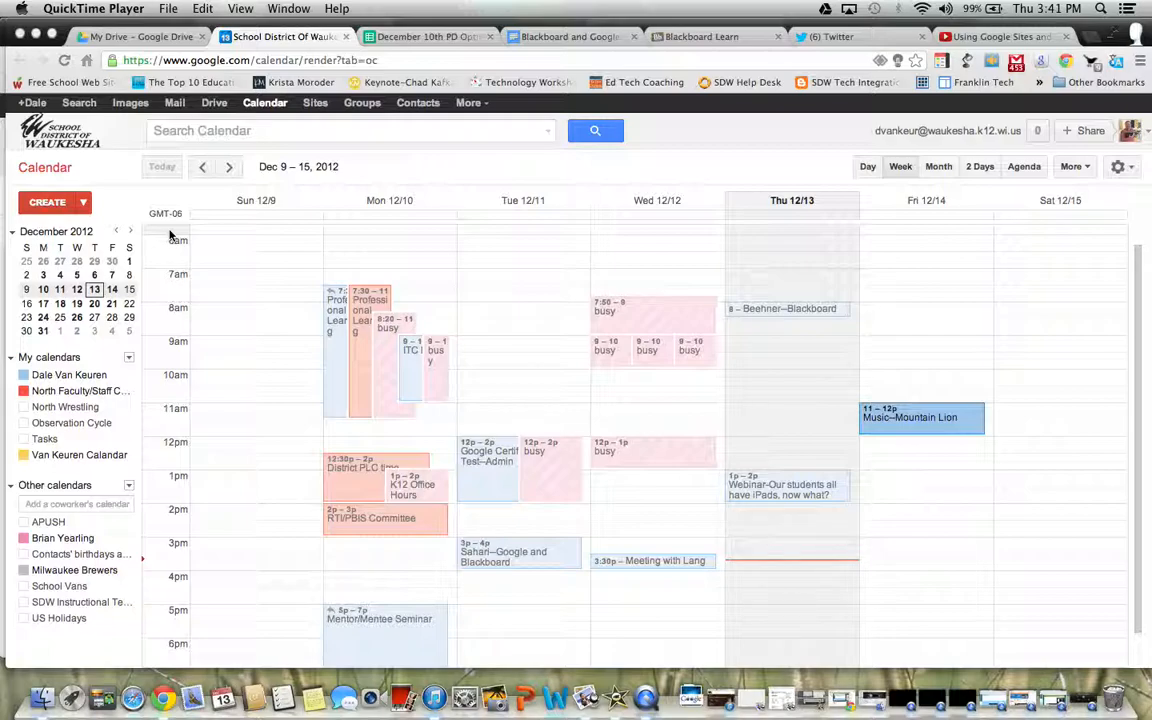
Back in the Blackboard course, open Class Calendar under Class Tools in the Control Panel
{"action": "left_click", "coordinate": [690, 37]}
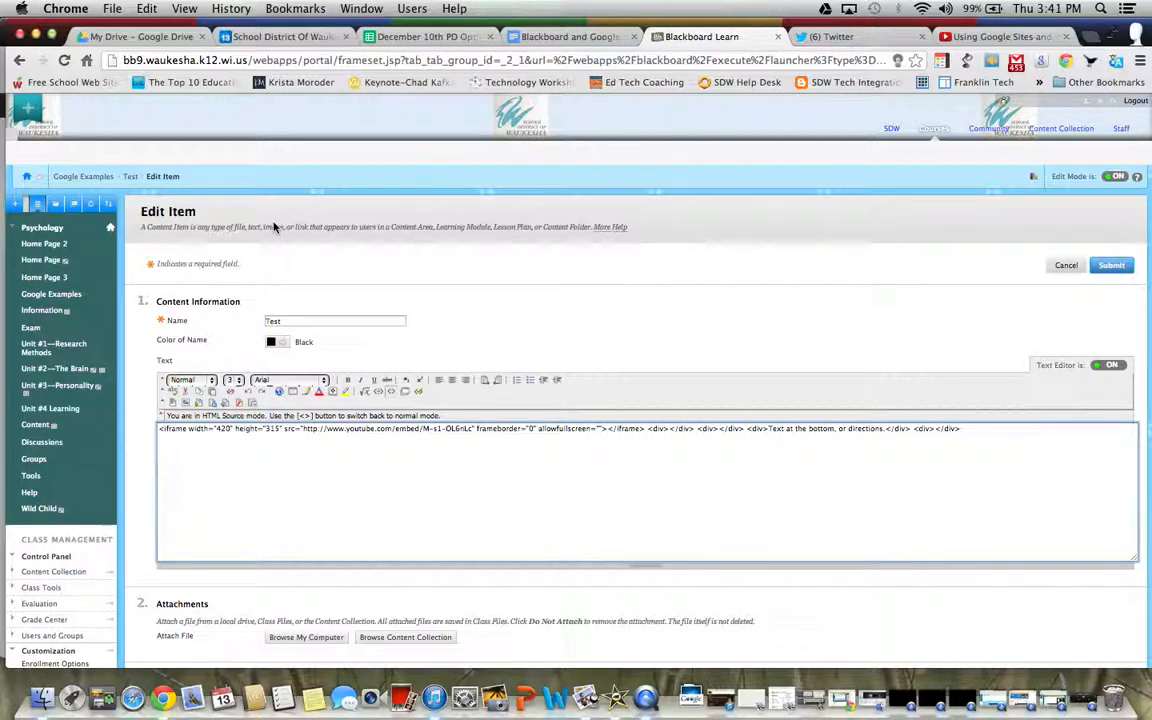
{"action": "scroll", "coordinate": [100, 400], "scroll_direction": "down", "scroll_amount": 5}
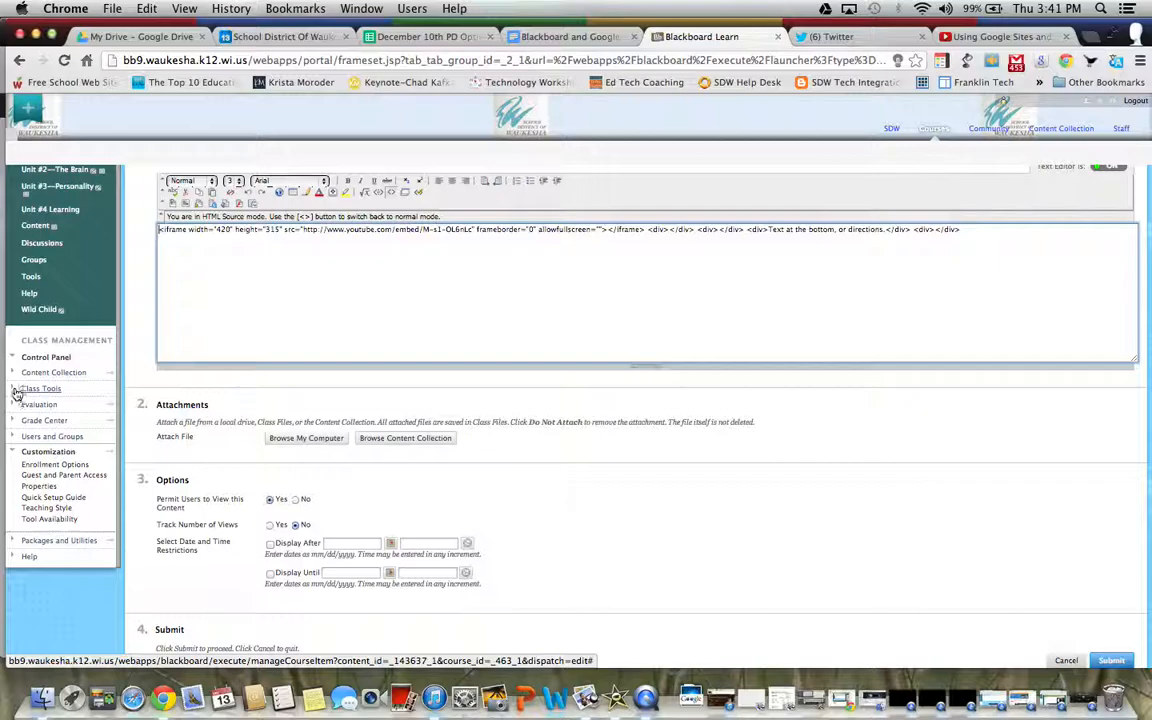
{"action": "left_click", "coordinate": [16, 393]}
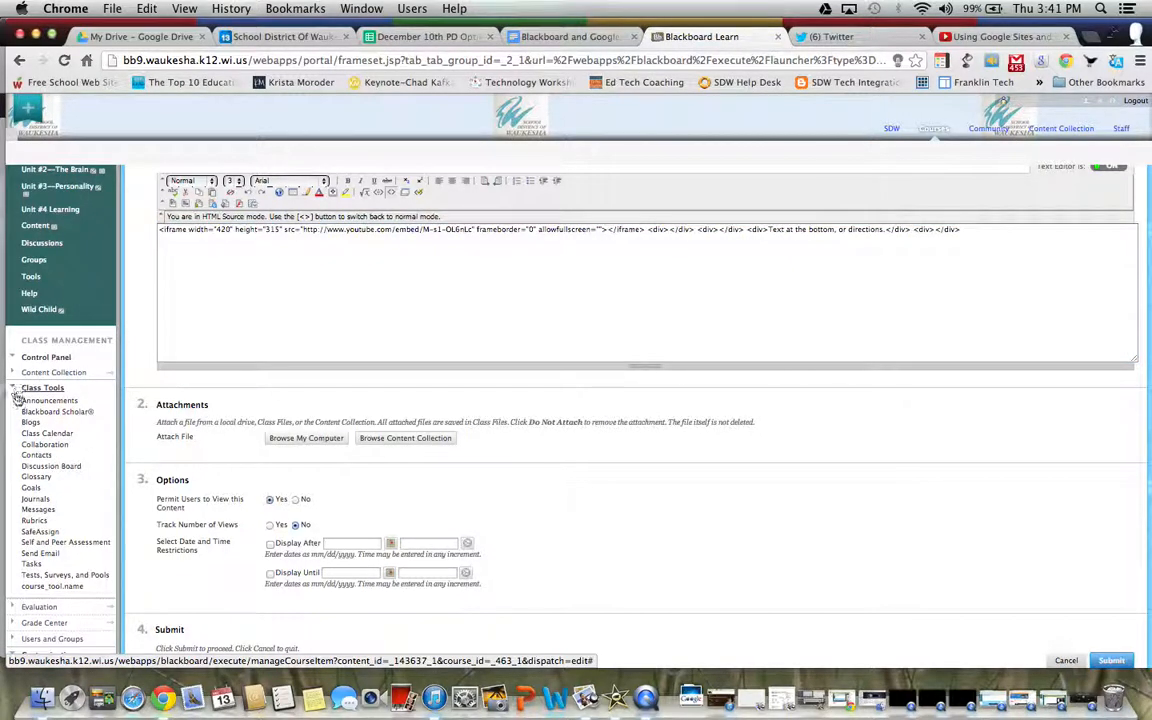
{"action": "left_click", "coordinate": [38, 434]}
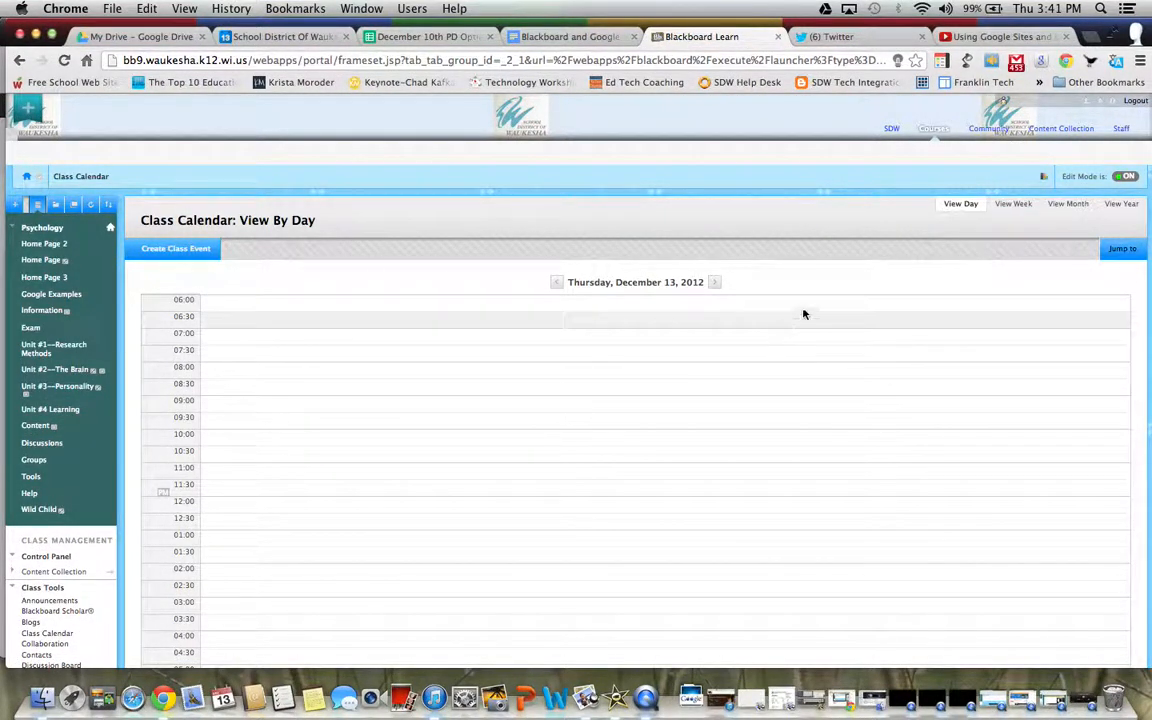
Show the Class Calendar month view for December 2012, then go back to Google Calendar
{"action": "left_click", "coordinate": [1058, 214]}
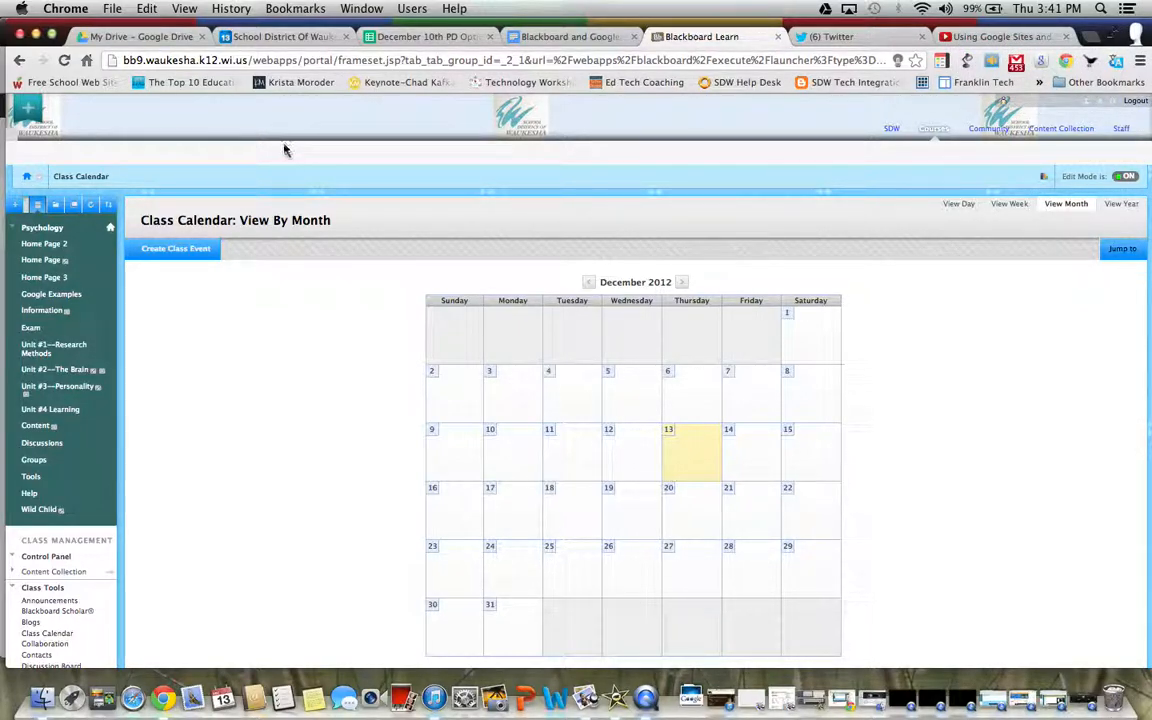
{"action": "left_click", "coordinate": [273, 37]}
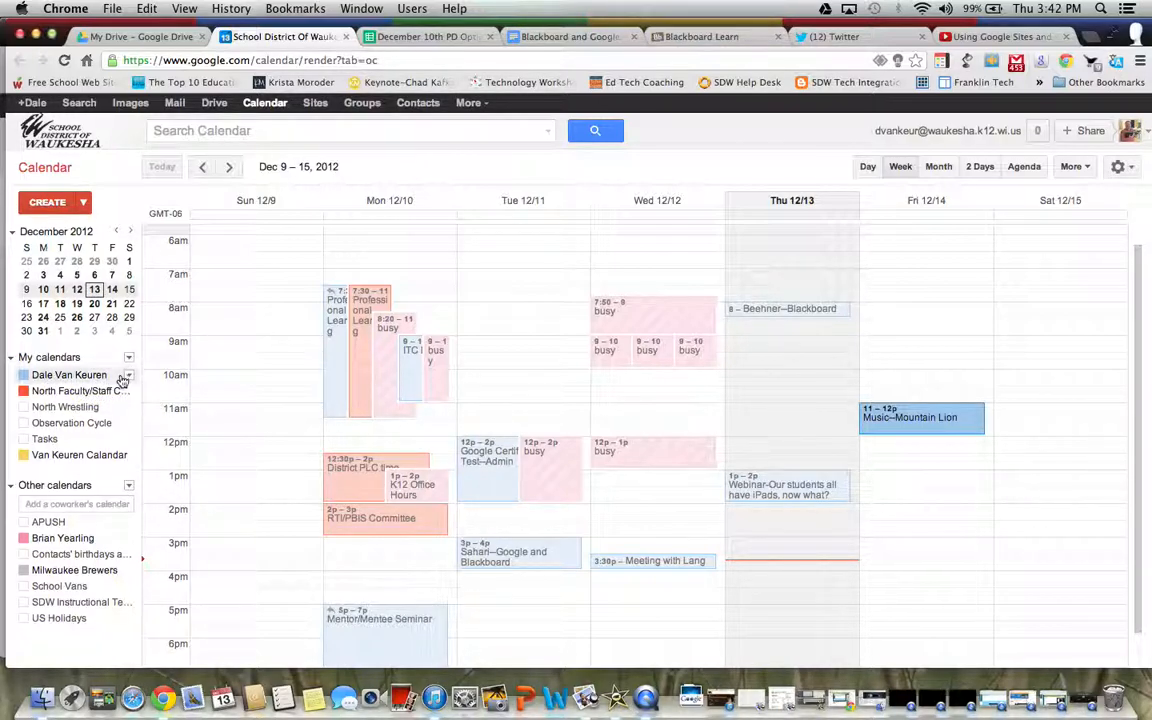
Open Google Calendar Settings on the Calendars tab and look over the owned and other calendars
{"action": "left_click", "coordinate": [1118, 170]}
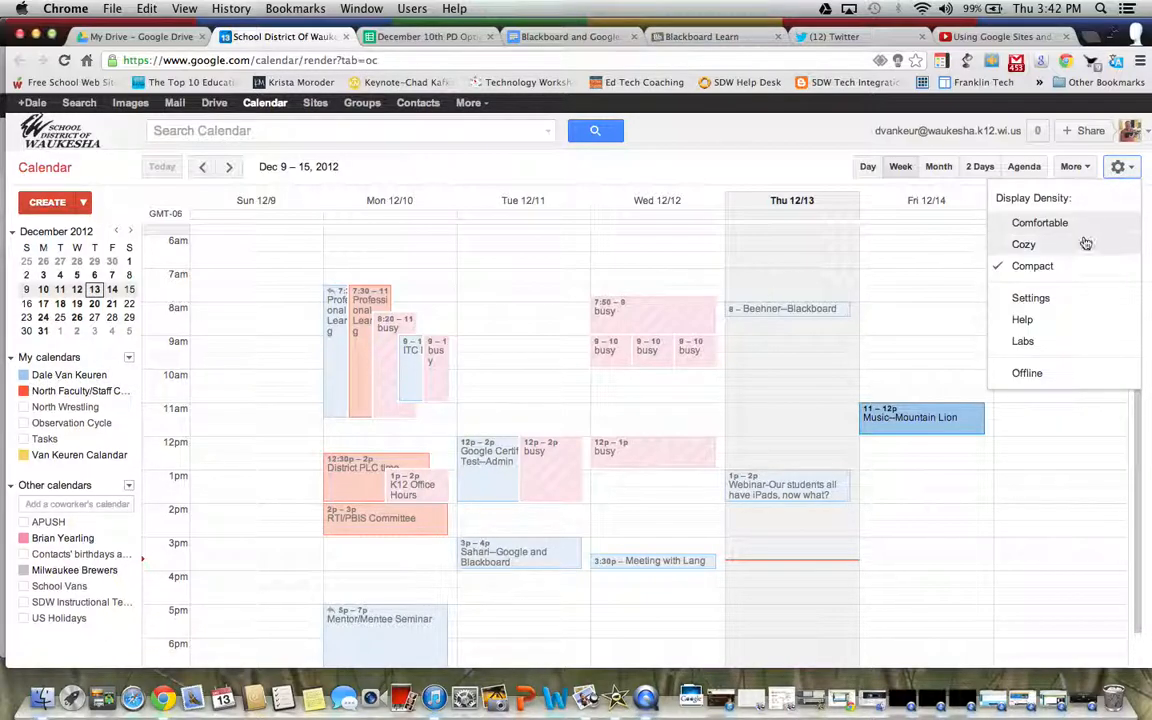
{"action": "left_click", "coordinate": [1062, 299]}
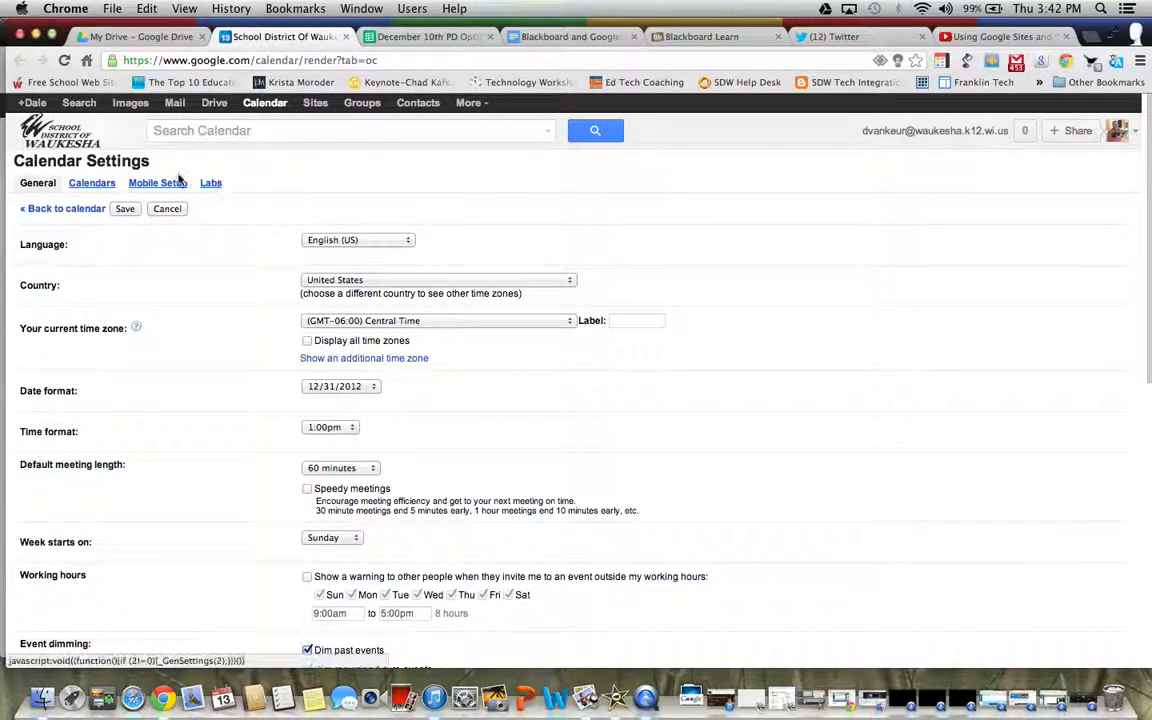
{"action": "left_click", "coordinate": [93, 184]}
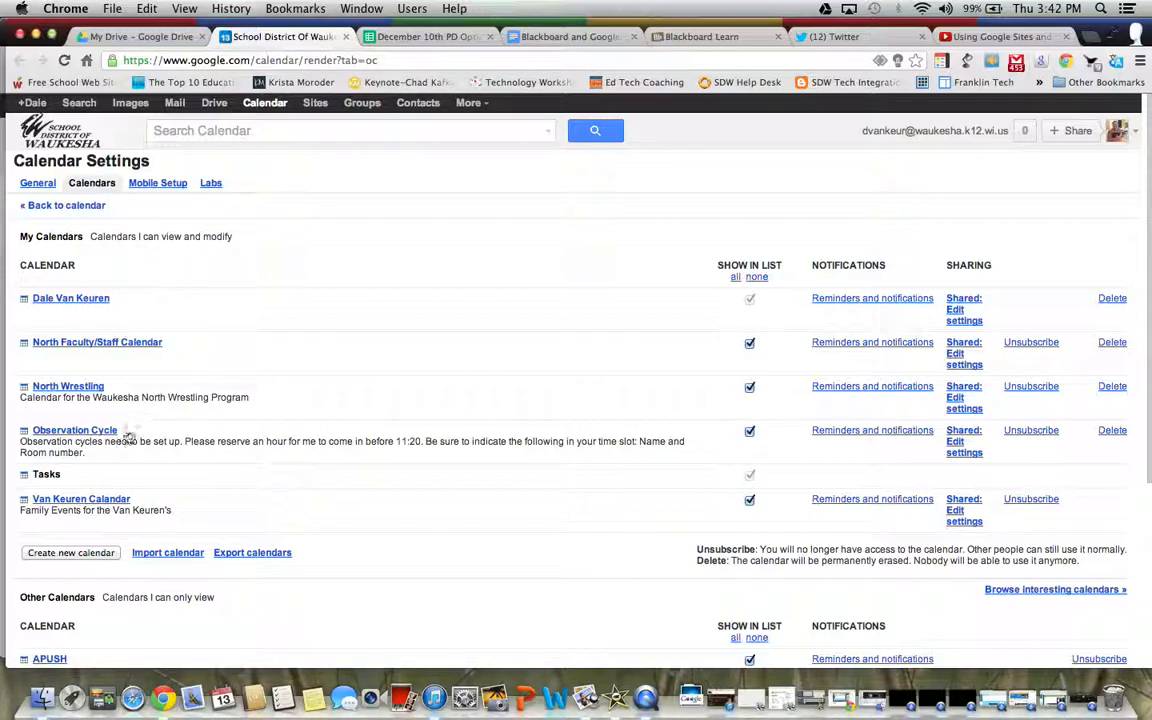
{"action": "scroll", "coordinate": [152, 324], "scroll_direction": "down", "scroll_amount": 5}
{"action": "scroll", "coordinate": [183, 438], "scroll_direction": "down", "scroll_amount": 2}
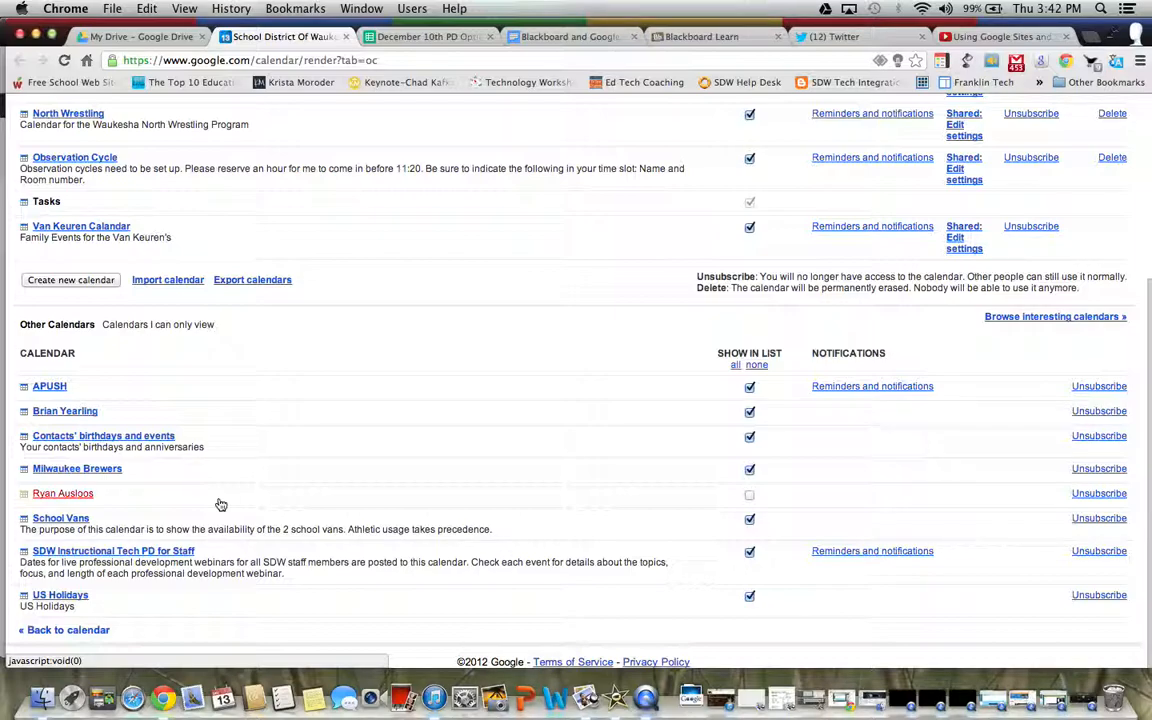
{"action": "scroll", "coordinate": [221, 504], "scroll_direction": "up", "scroll_amount": 1}
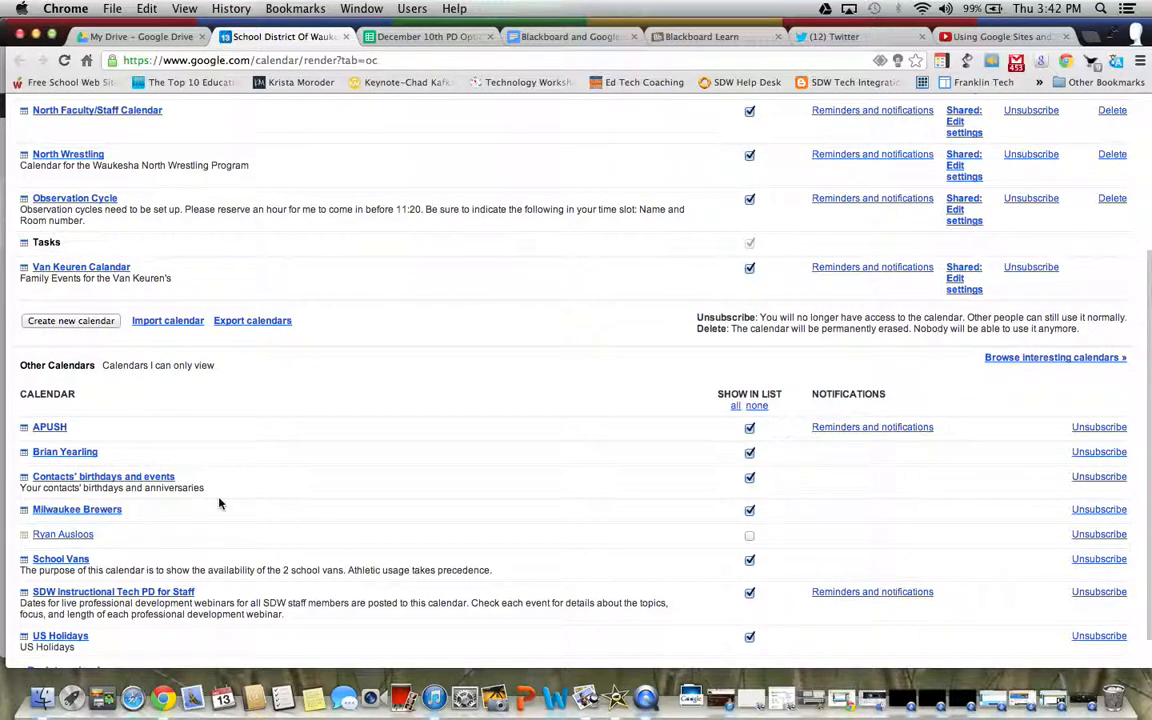
{"action": "scroll", "coordinate": [220, 503], "scroll_direction": "up", "scroll_amount": 5}
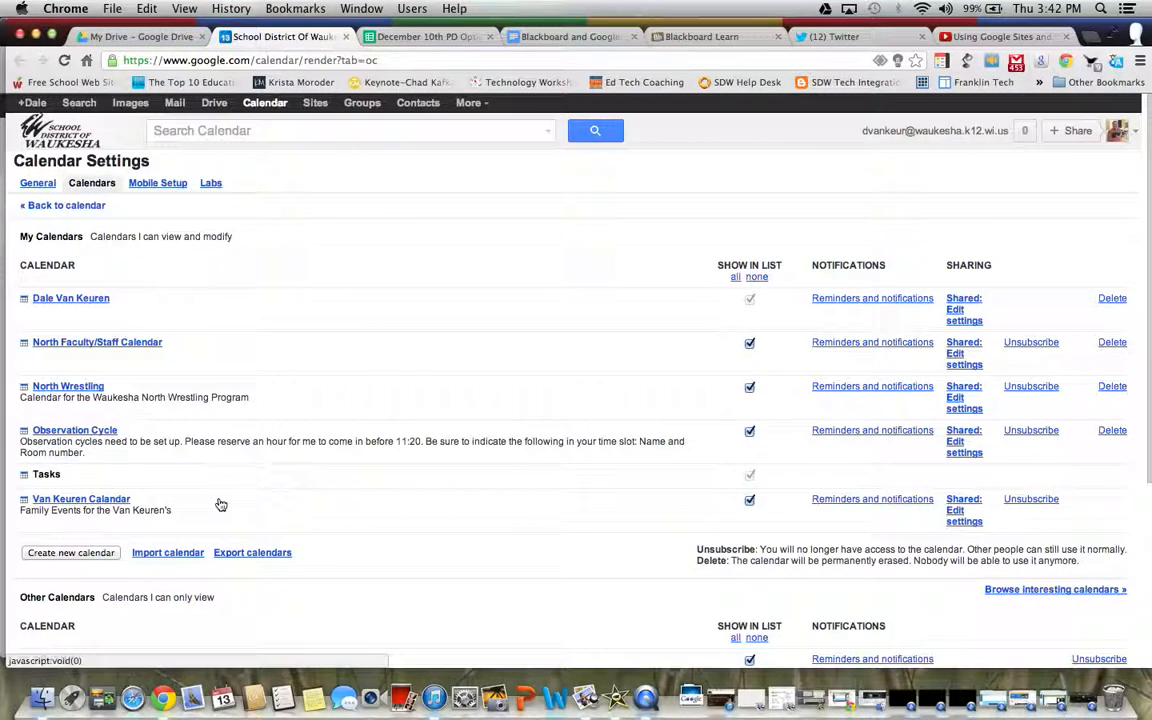
Copy the iframe embed code from your own calendar's details page and return to Blackboard
{"action": "left_click", "coordinate": [90, 302]}
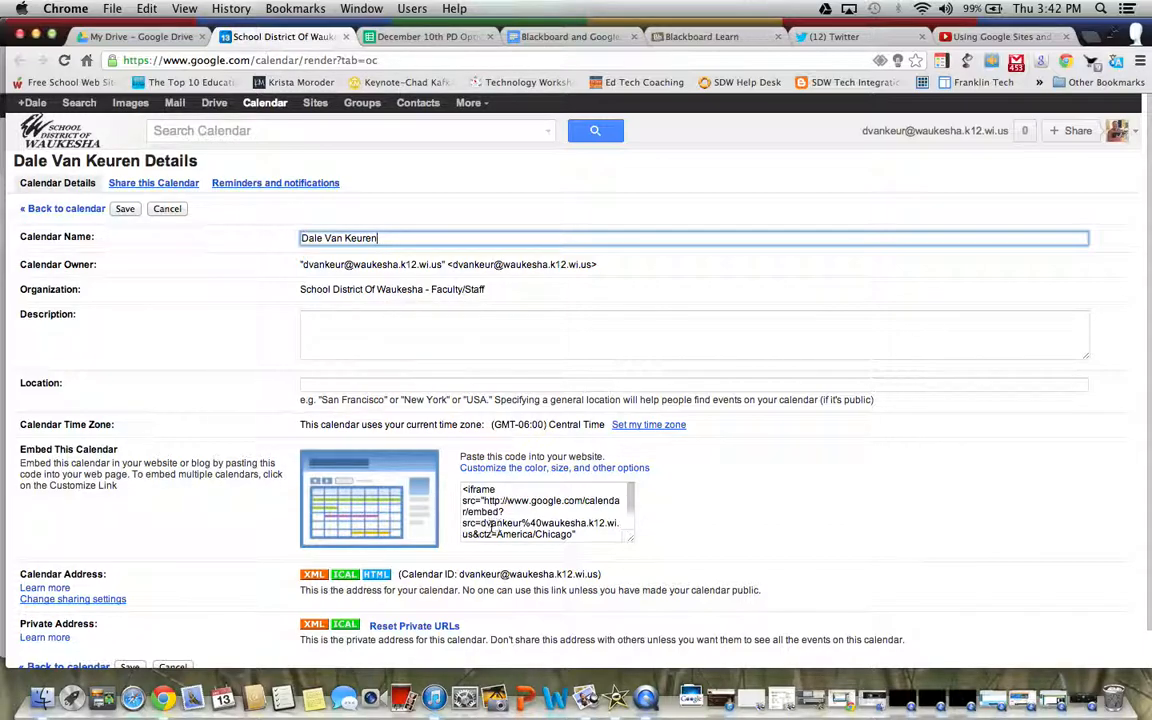
{"action": "scroll", "coordinate": [490, 527], "scroll_direction": "down", "scroll_amount": 2}
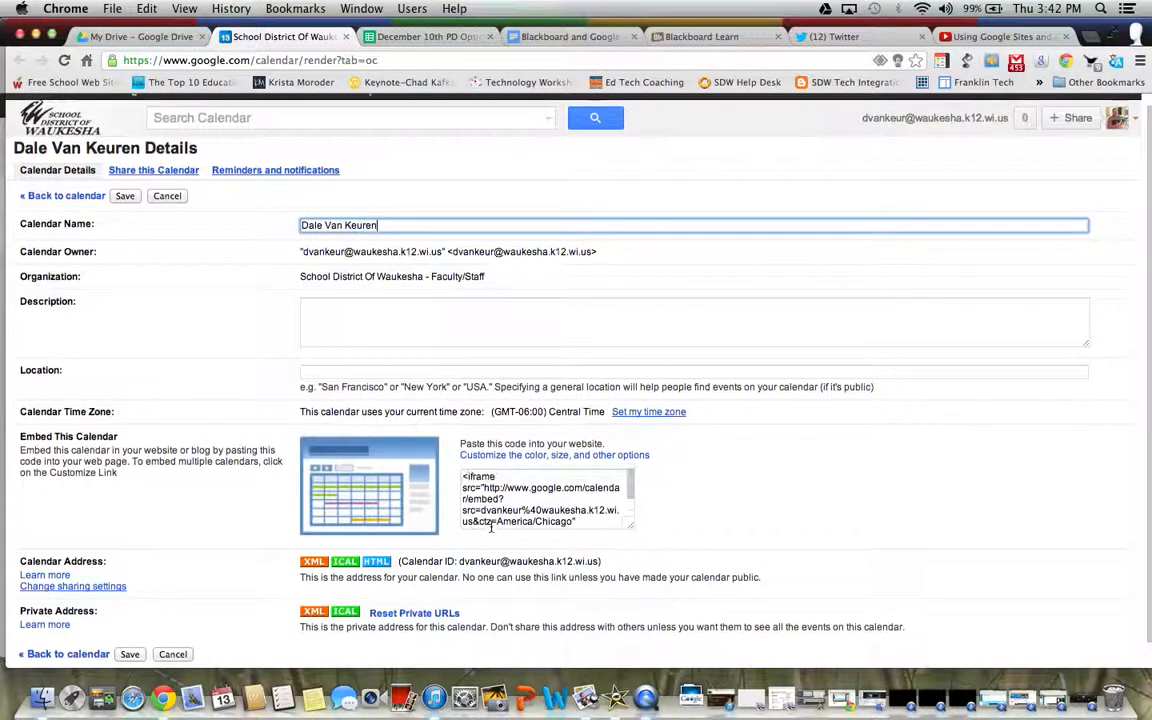
{"action": "left_click", "coordinate": [485, 508]}
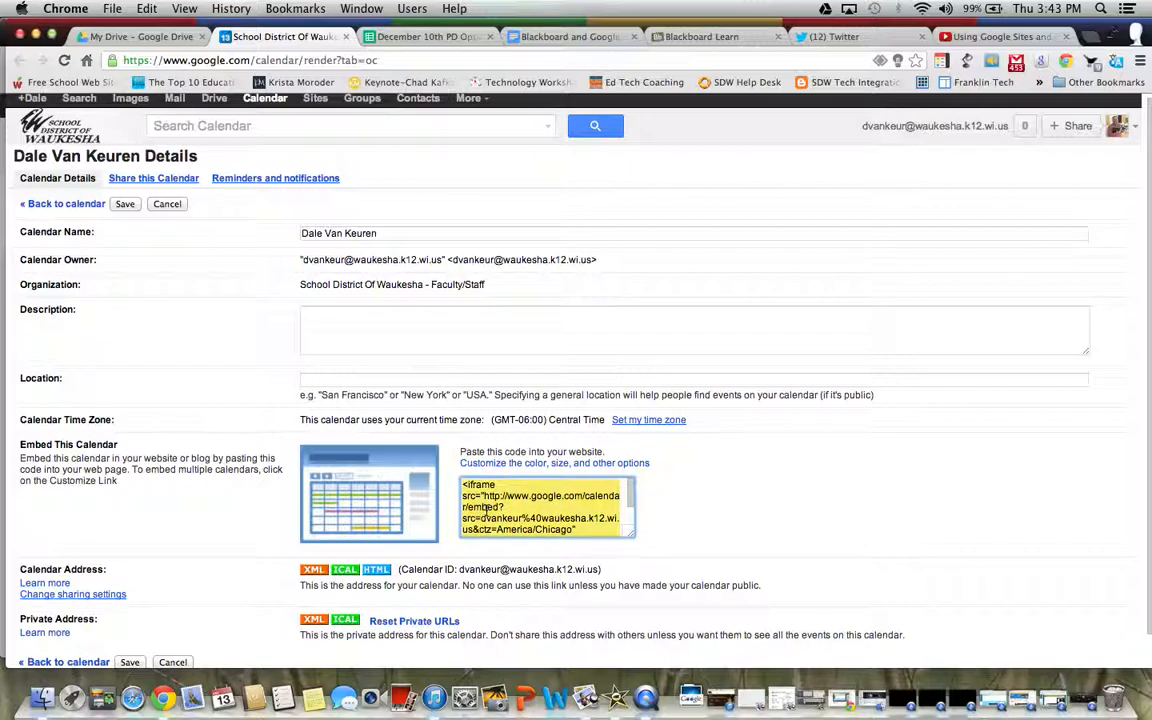
{"action": "right_click", "coordinate": [485, 513]}
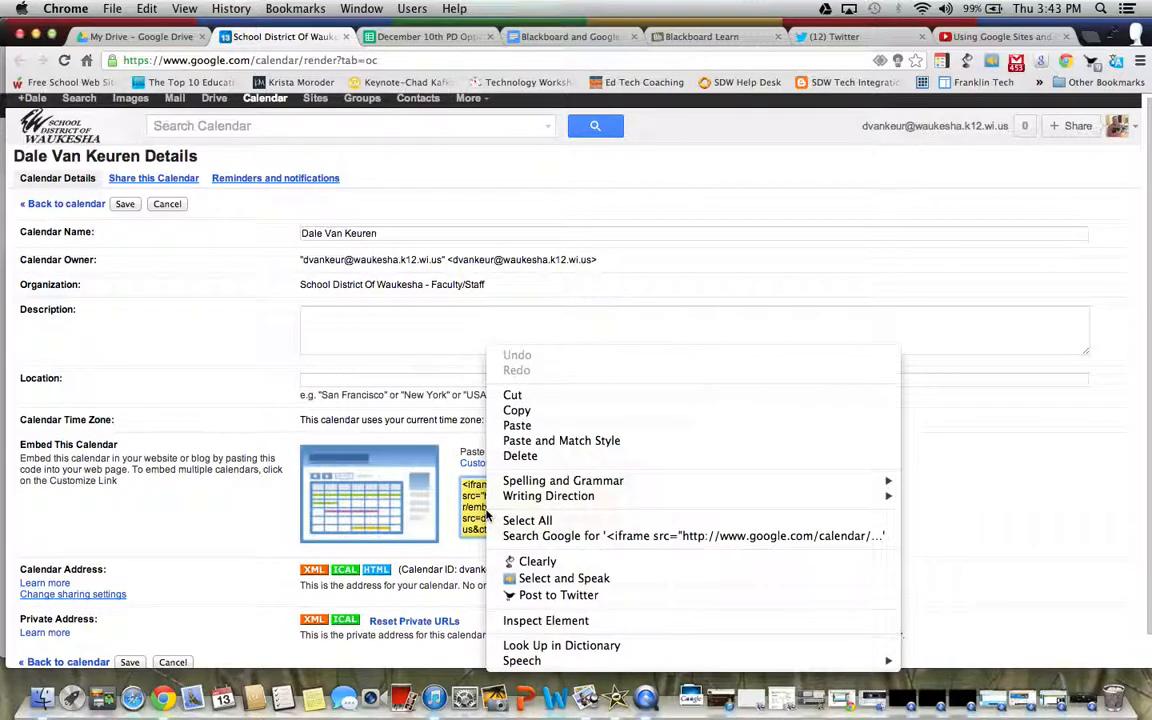
{"action": "left_click", "coordinate": [516, 410]}
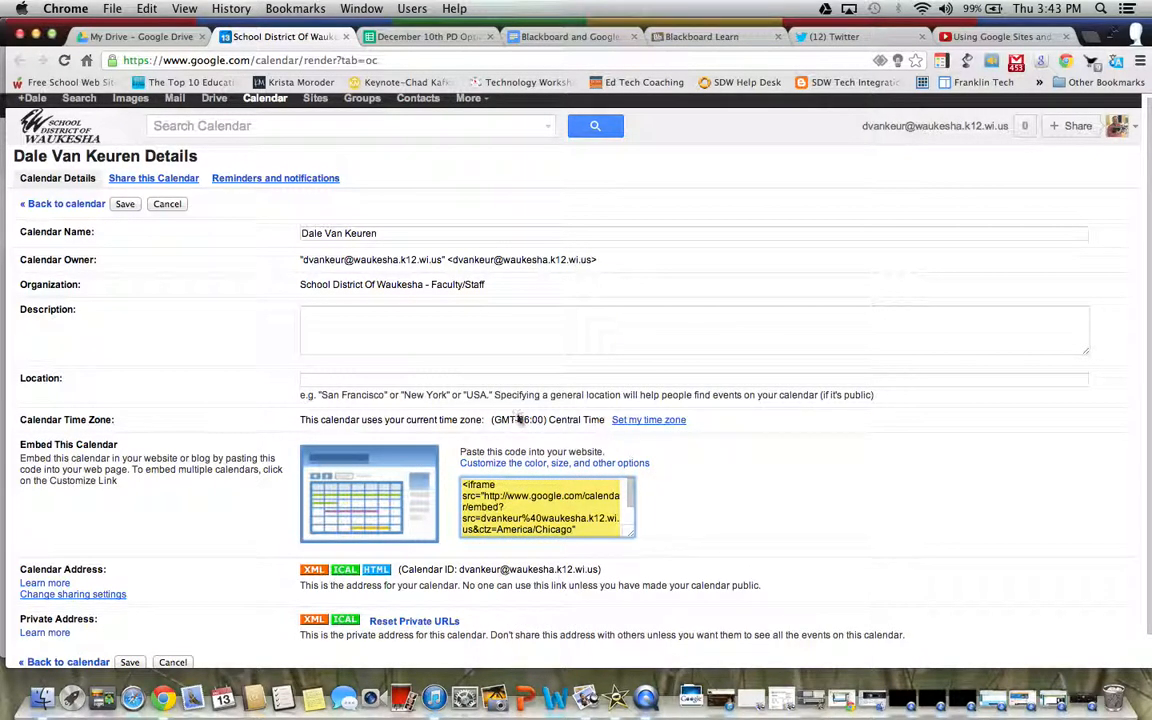
{"action": "left_click", "coordinate": [676, 38]}
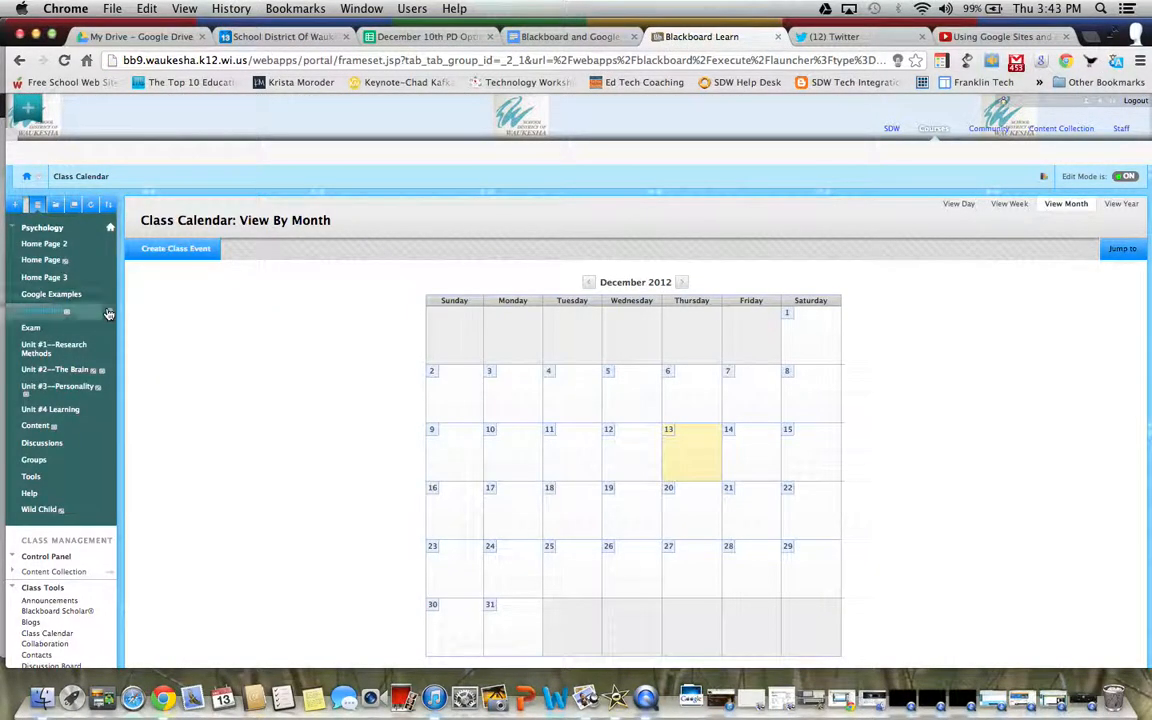
Start a new content item named 'Calendar' in the Google Examples content area
{"action": "left_click", "coordinate": [74, 299]}
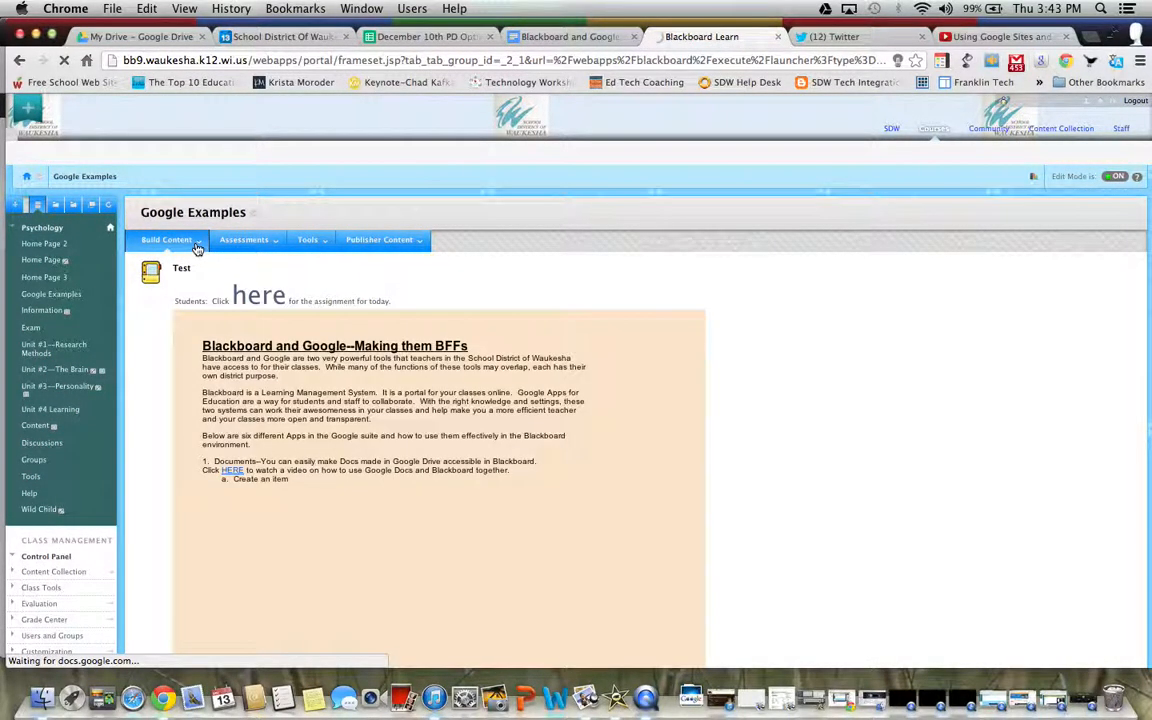
{"action": "left_click", "coordinate": [197, 248]}
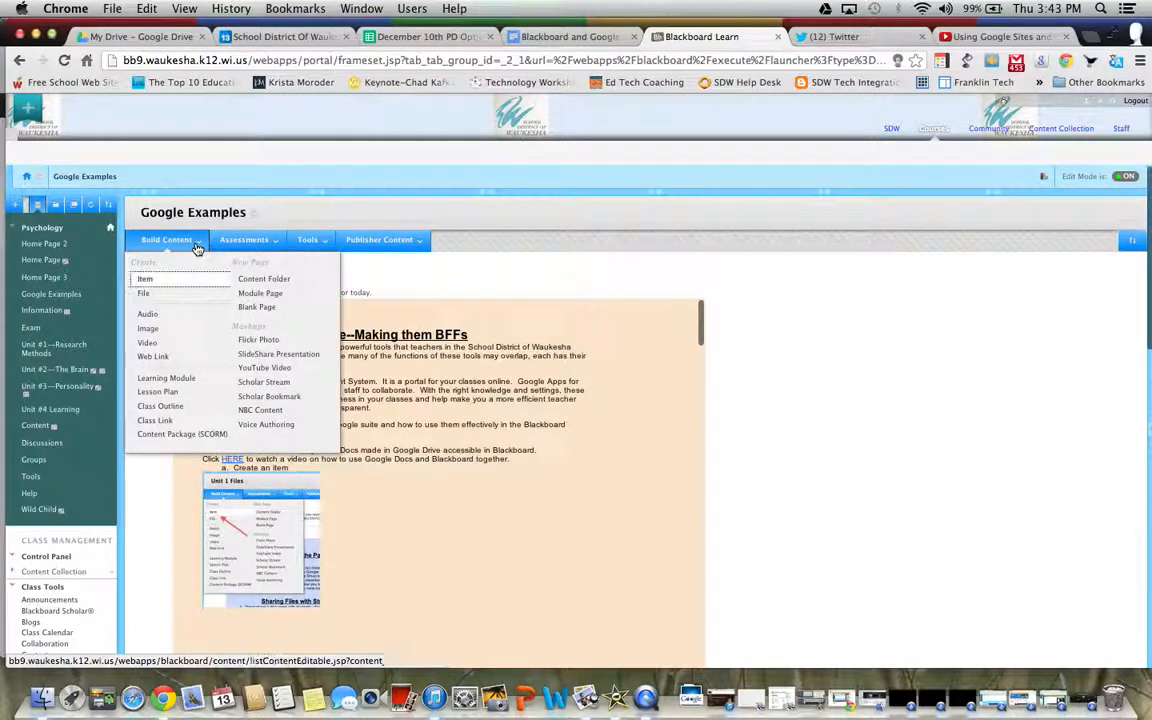
{"action": "left_click", "coordinate": [145, 279]}
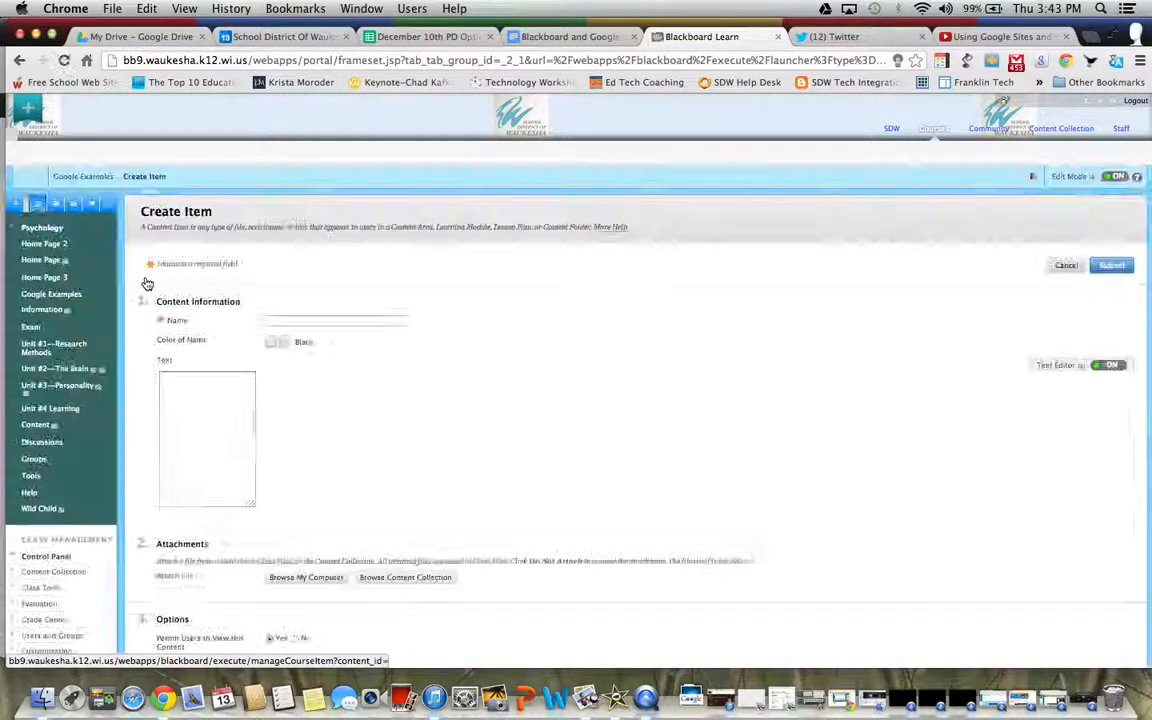
{"action": "left_click", "coordinate": [287, 323]}
{"action": "type", "text": "Calendar"}
{"action": "key", "text": "Return"}
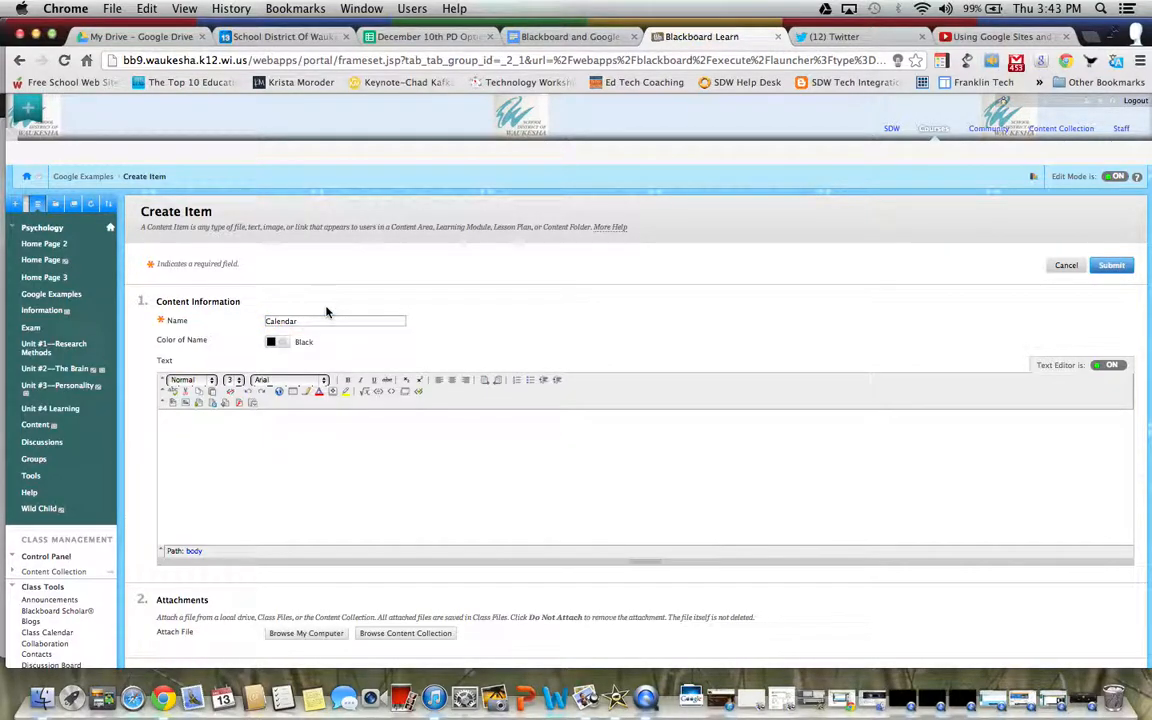
In HTML source mode, replace the placeholder with the pasted iframe embed code and submit
{"action": "left_click", "coordinate": [395, 394]}
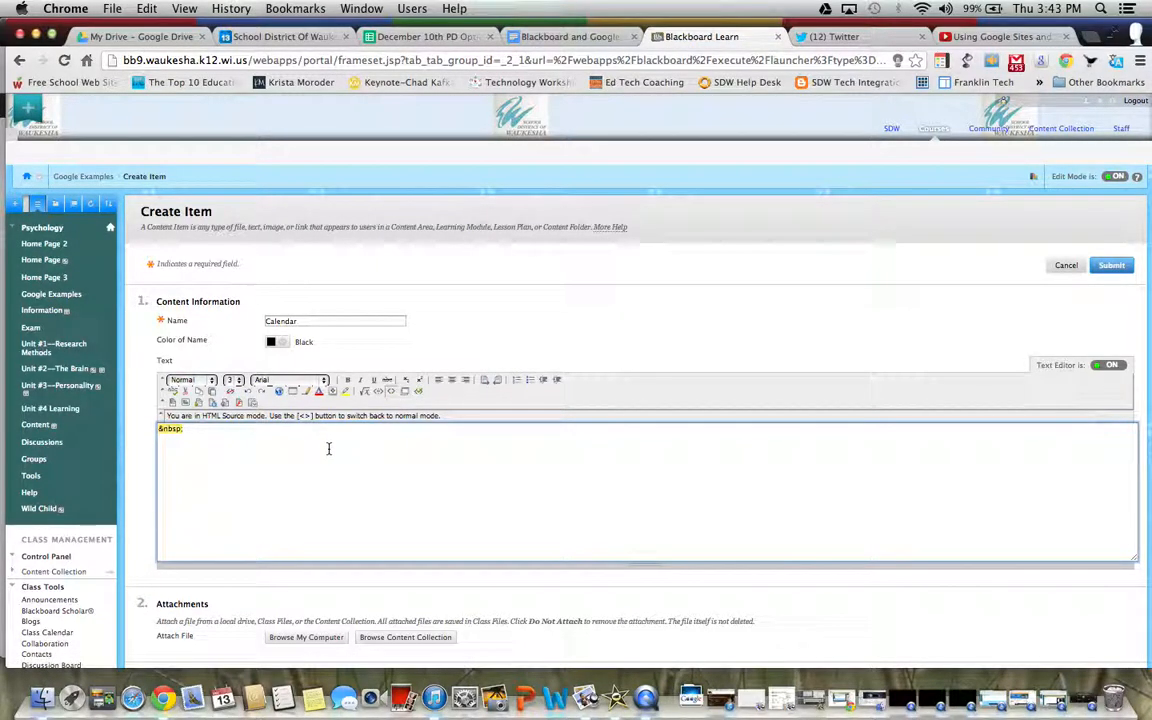
{"action": "key", "text": "BackSpace"}
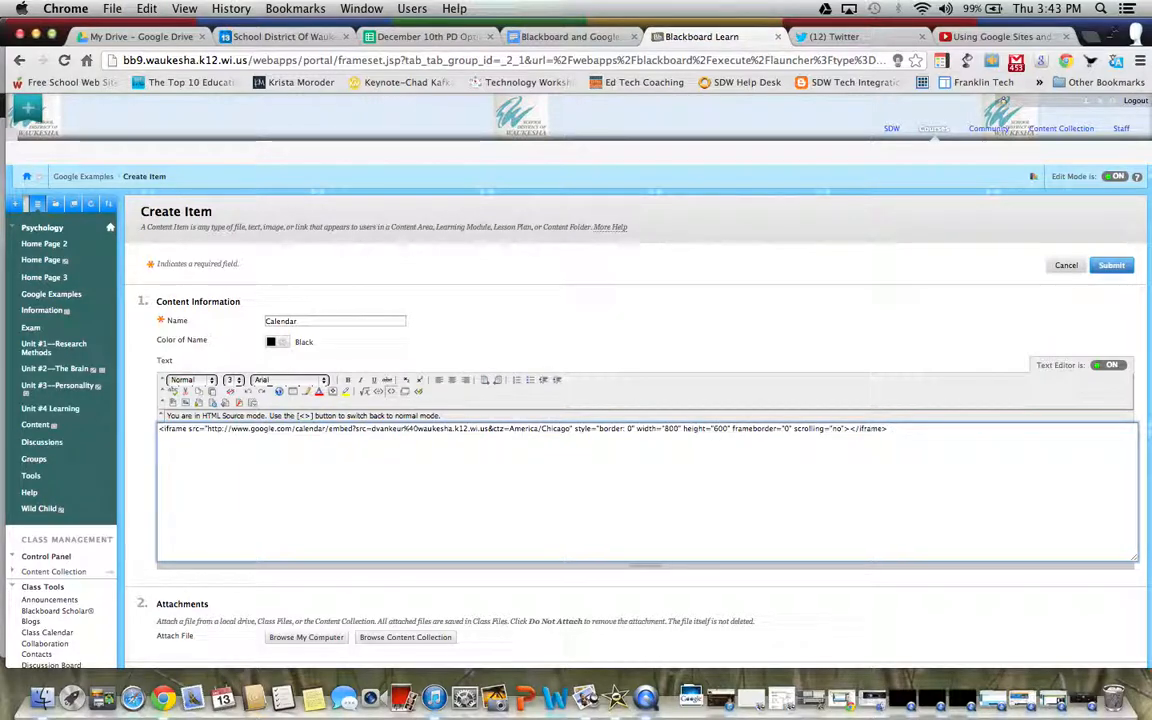
{"action": "scroll", "coordinate": [681, 465], "scroll_direction": "down", "scroll_amount": 5}
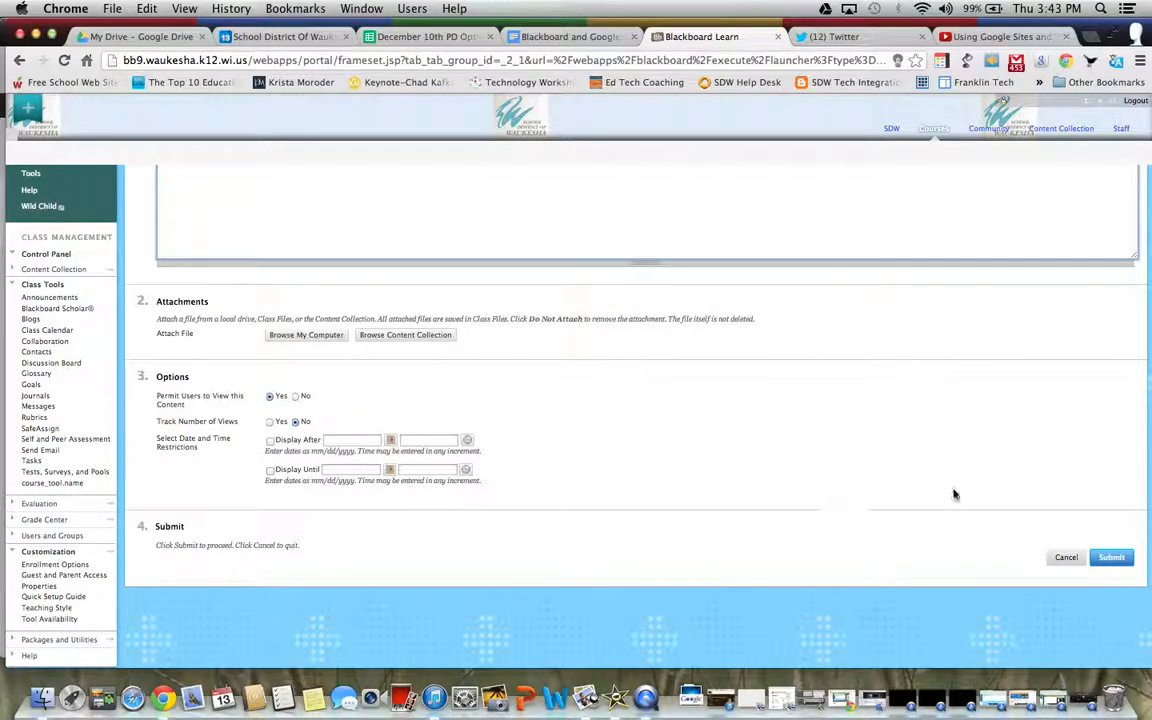
{"action": "left_click", "coordinate": [1115, 557]}
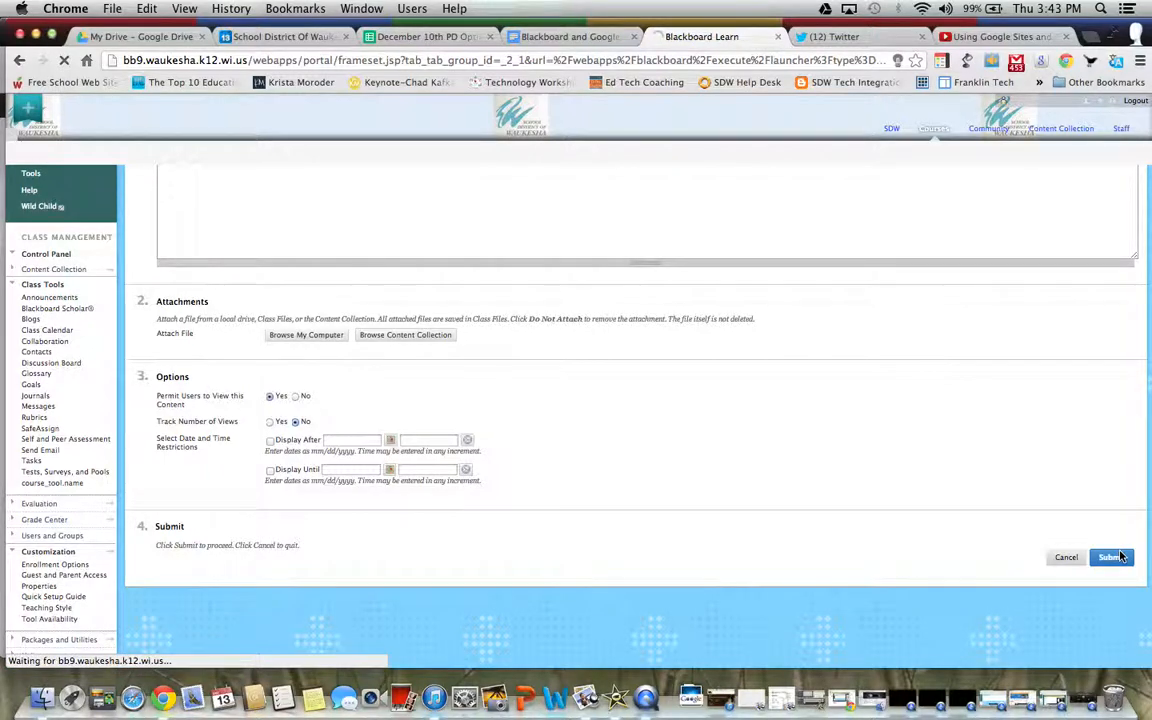
Reload the page and reopen Google Examples so the embedded Calendar item loads
{"action": "scroll", "coordinate": [829, 481], "scroll_direction": "down", "scroll_amount": 10}
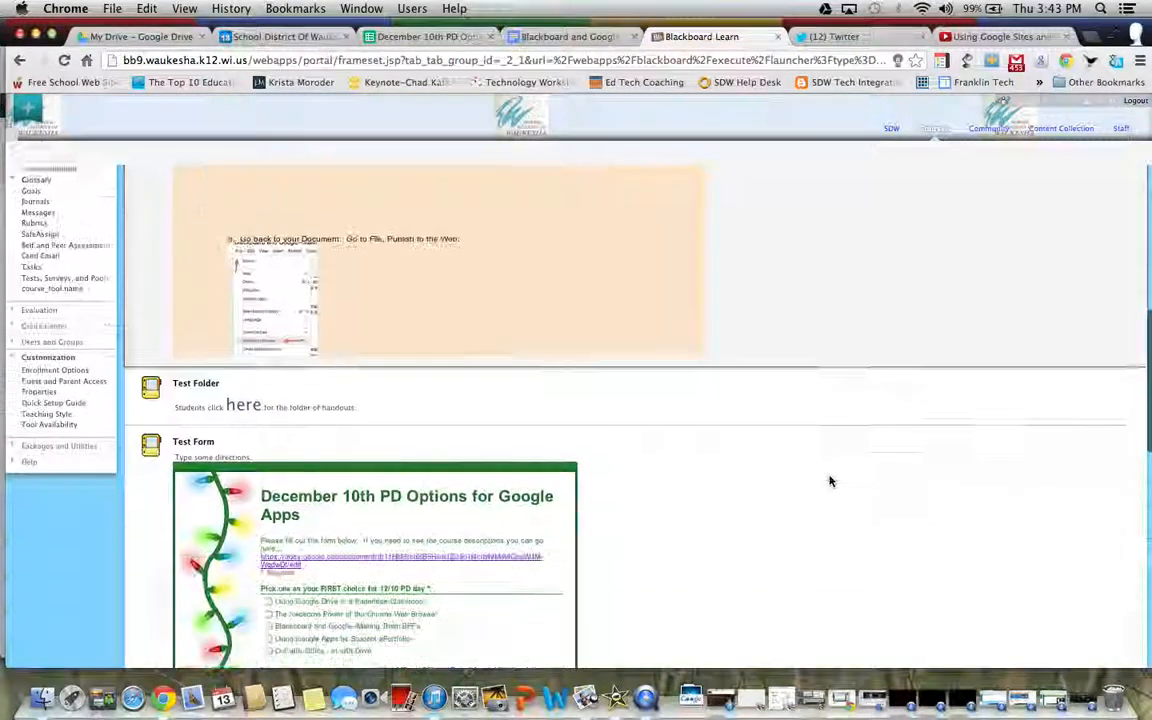
{"action": "scroll", "coordinate": [829, 481], "scroll_direction": "down", "scroll_amount": 10}
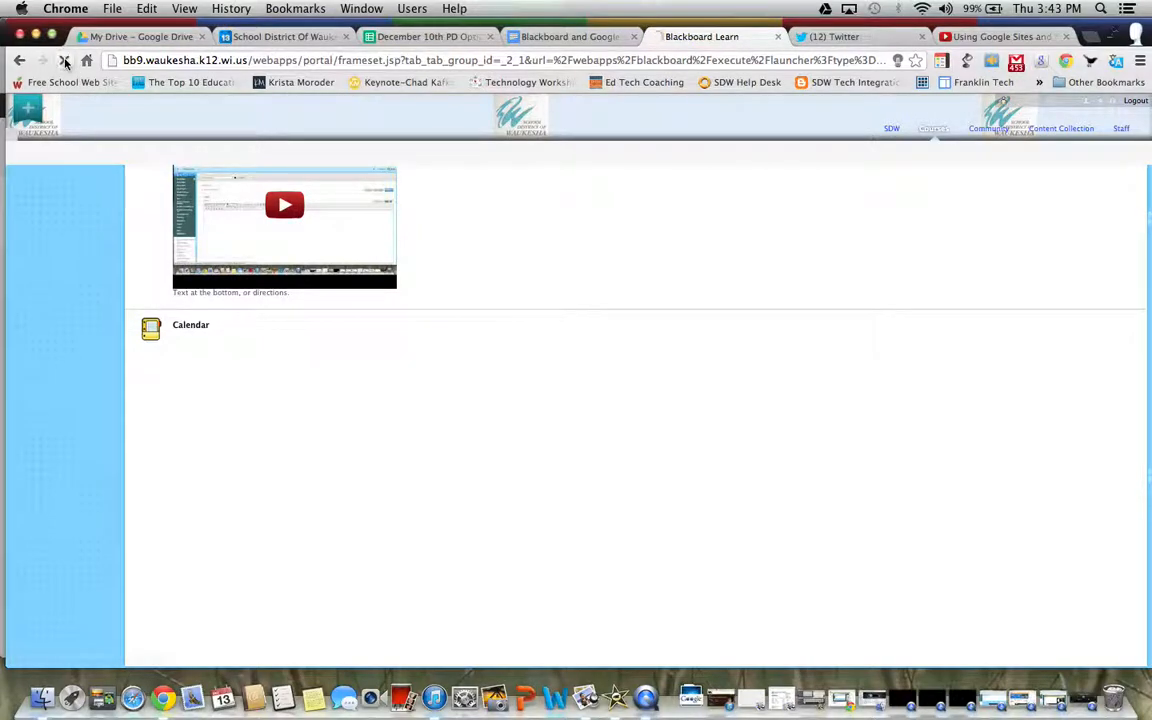
{"action": "left_click", "coordinate": [65, 61]}
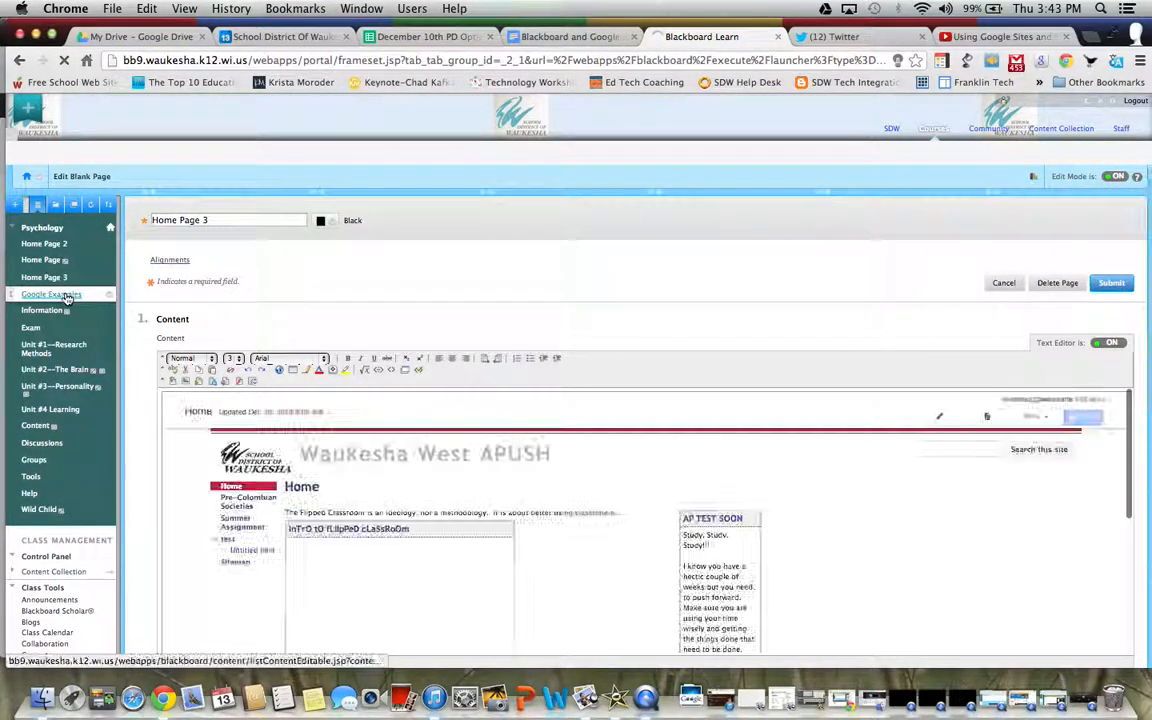
{"action": "left_click", "coordinate": [65, 297]}
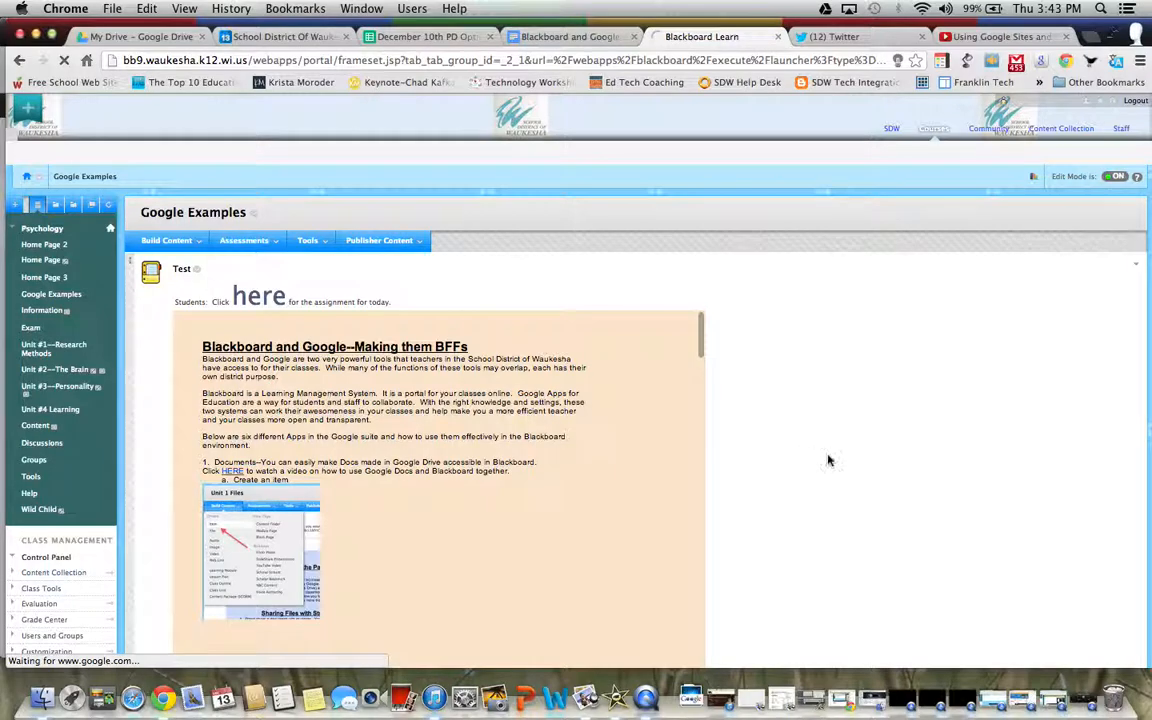
{"action": "scroll", "coordinate": [828, 460], "scroll_direction": "down", "scroll_amount": 20}
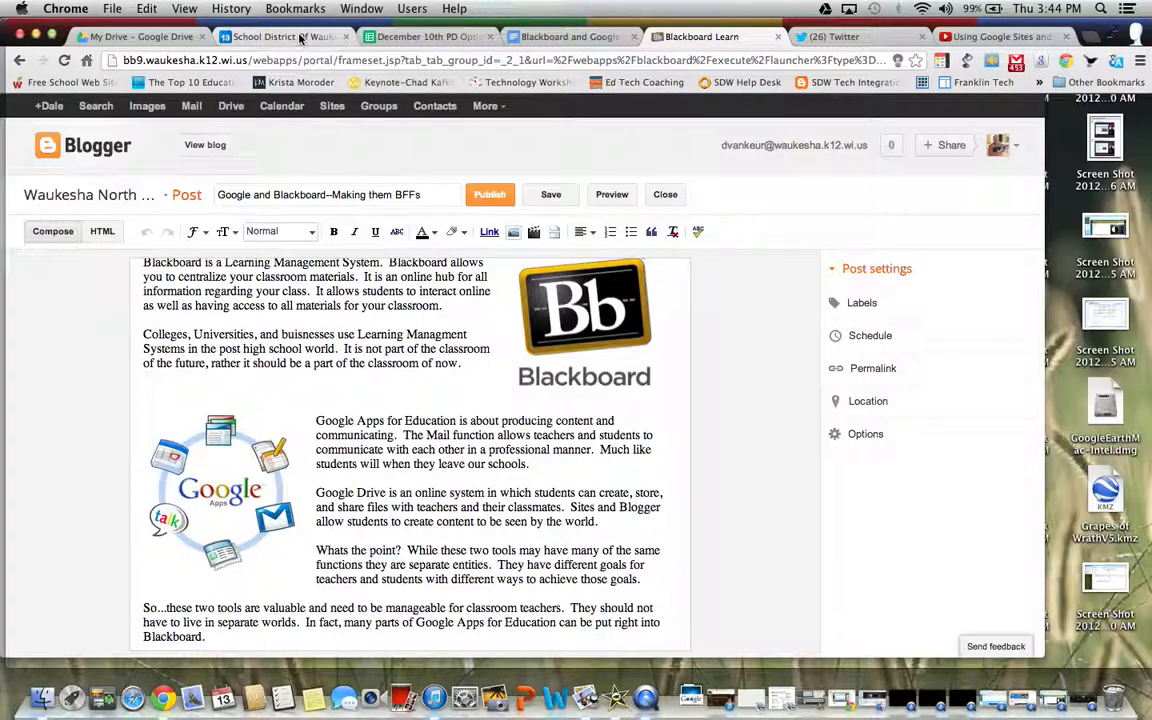
Return to the Google Calendar week view and advance to December 23–29
{"action": "left_click", "coordinate": [300, 37]}
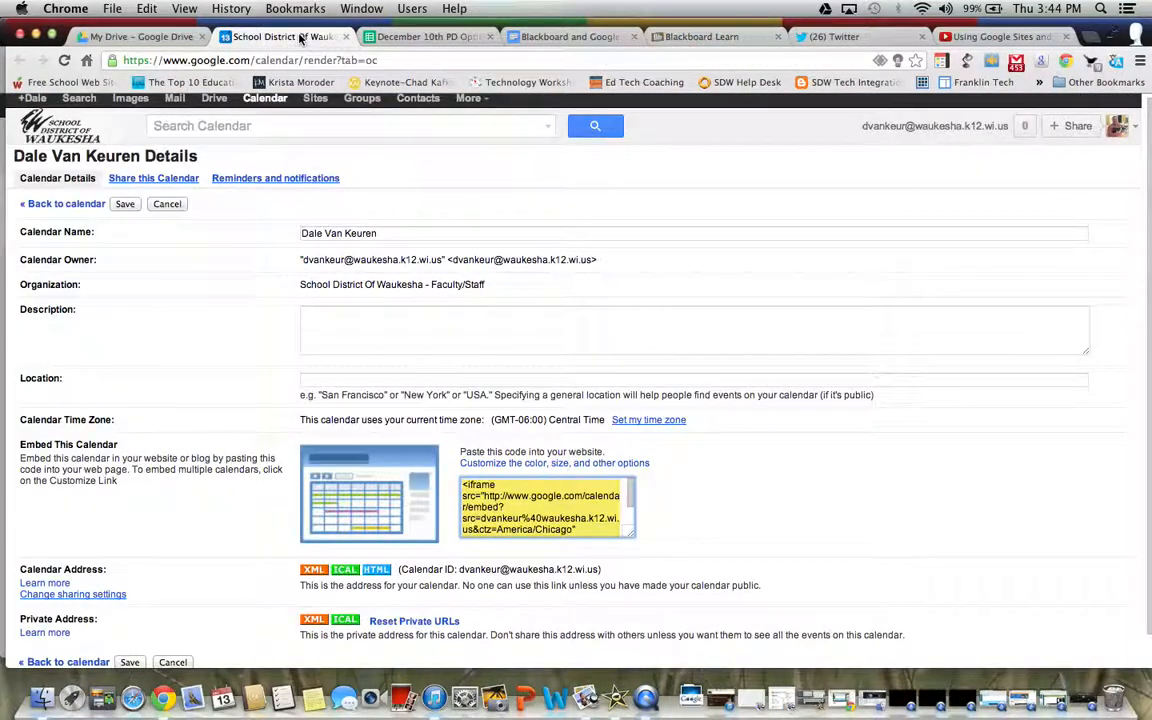
{"action": "left_click", "coordinate": [78, 206]}
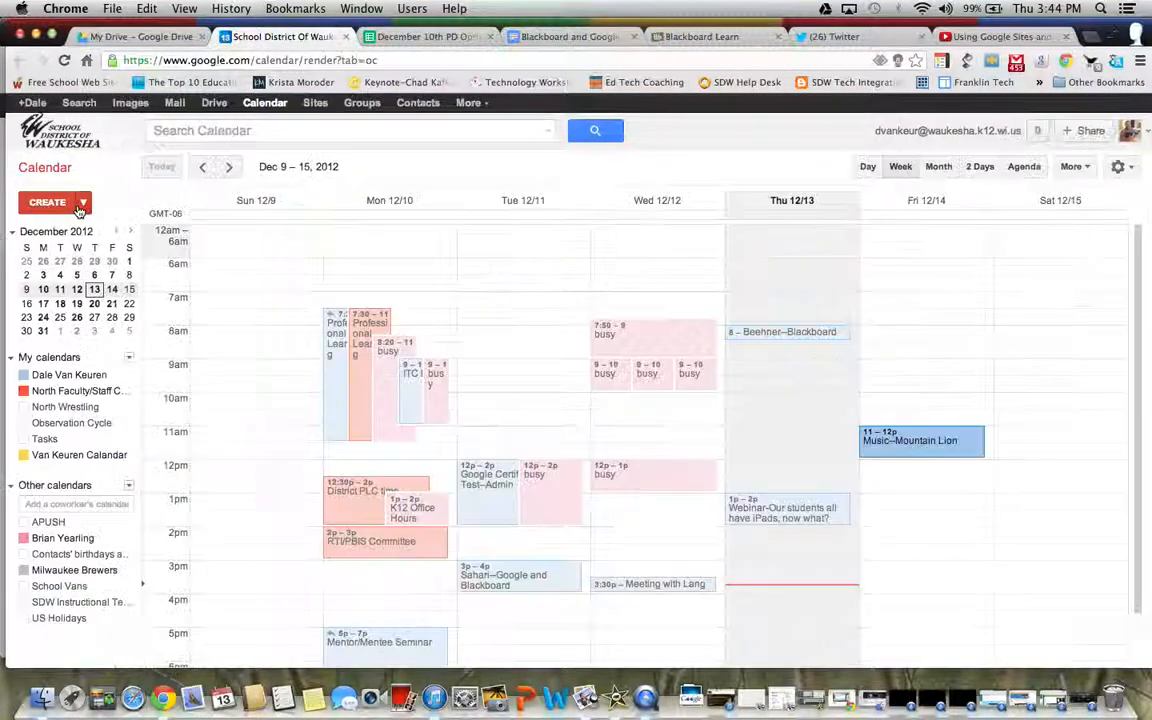
{"action": "left_click", "coordinate": [229, 168]}
{"action": "left_click", "coordinate": [229, 168]}
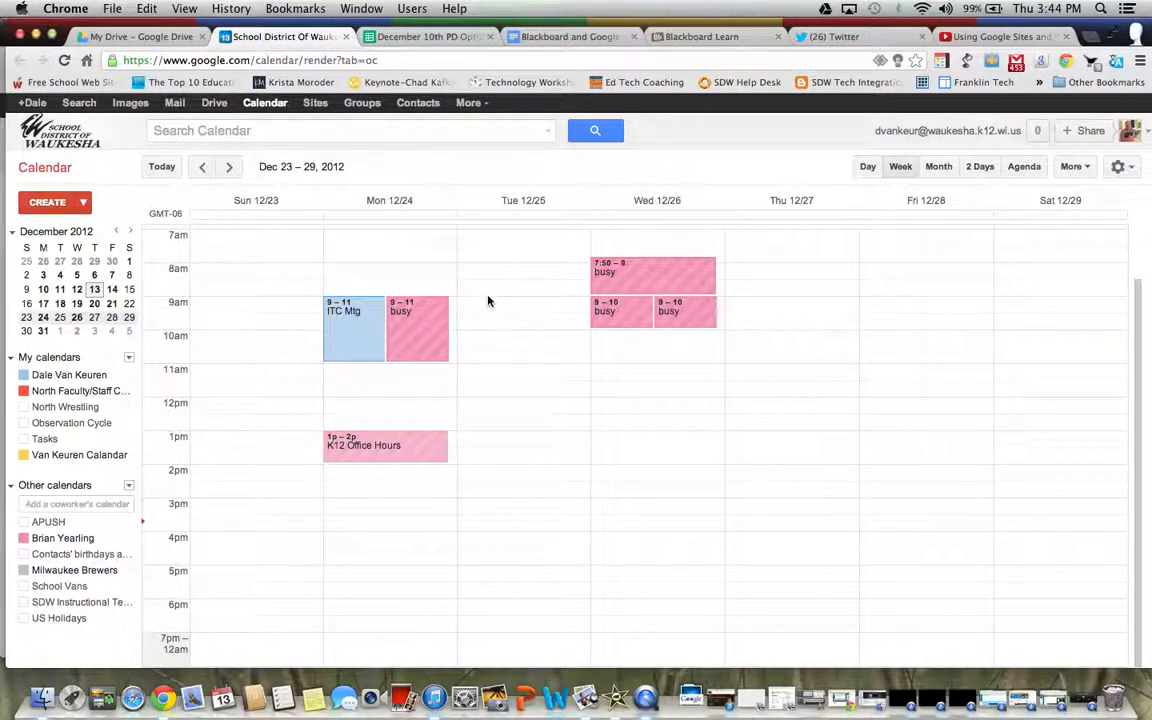
Add an 'Open Presents' event on Tue 12/25, 9–10am, then switch back to Blackboard
{"action": "left_click_drag", "start_coordinate": [490, 301], "coordinate": [492, 329]}
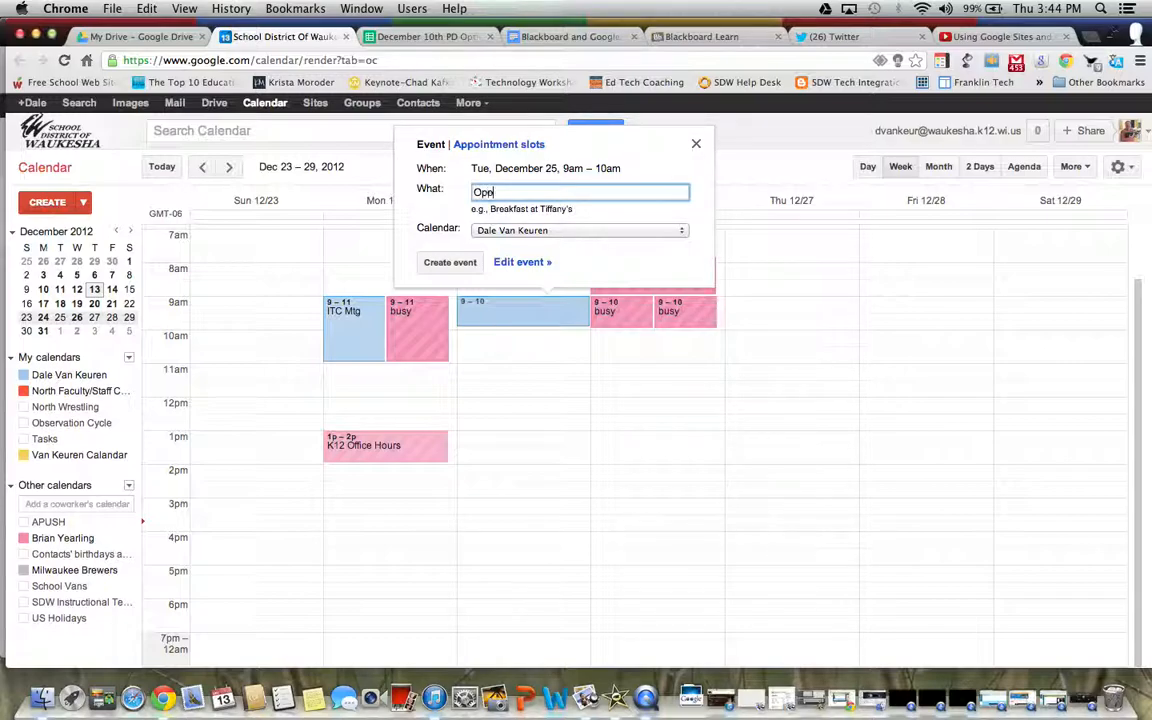
{"action": "type", "text": "Open Presents"}
{"action": "left_click", "coordinate": [446, 262]}
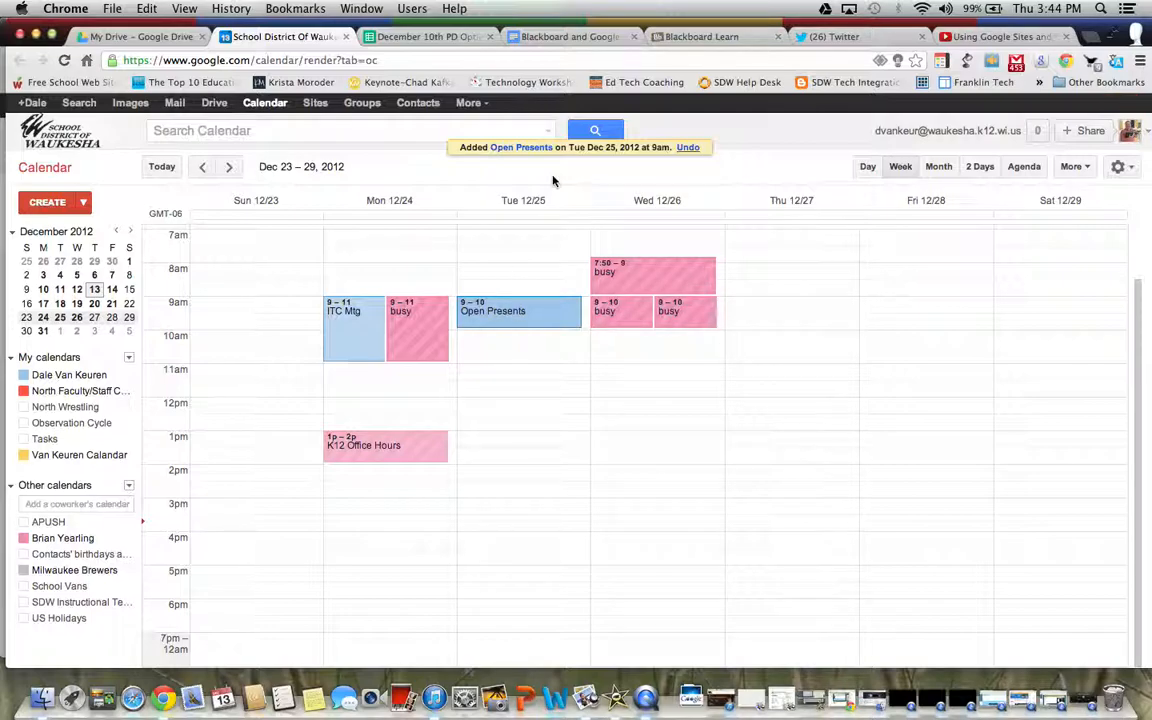
{"action": "left_click", "coordinate": [700, 36]}
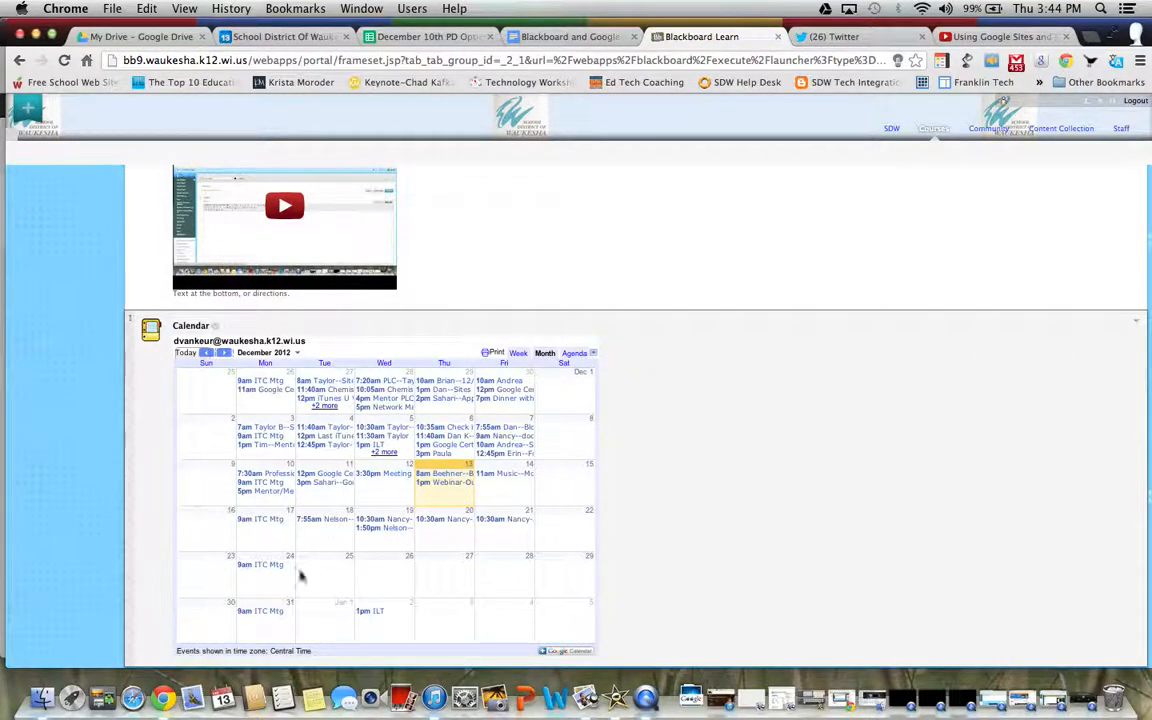
Reload Google Examples and check that the embedded calendar shows Open Presents on December 25
{"action": "left_click", "coordinate": [64, 60]}
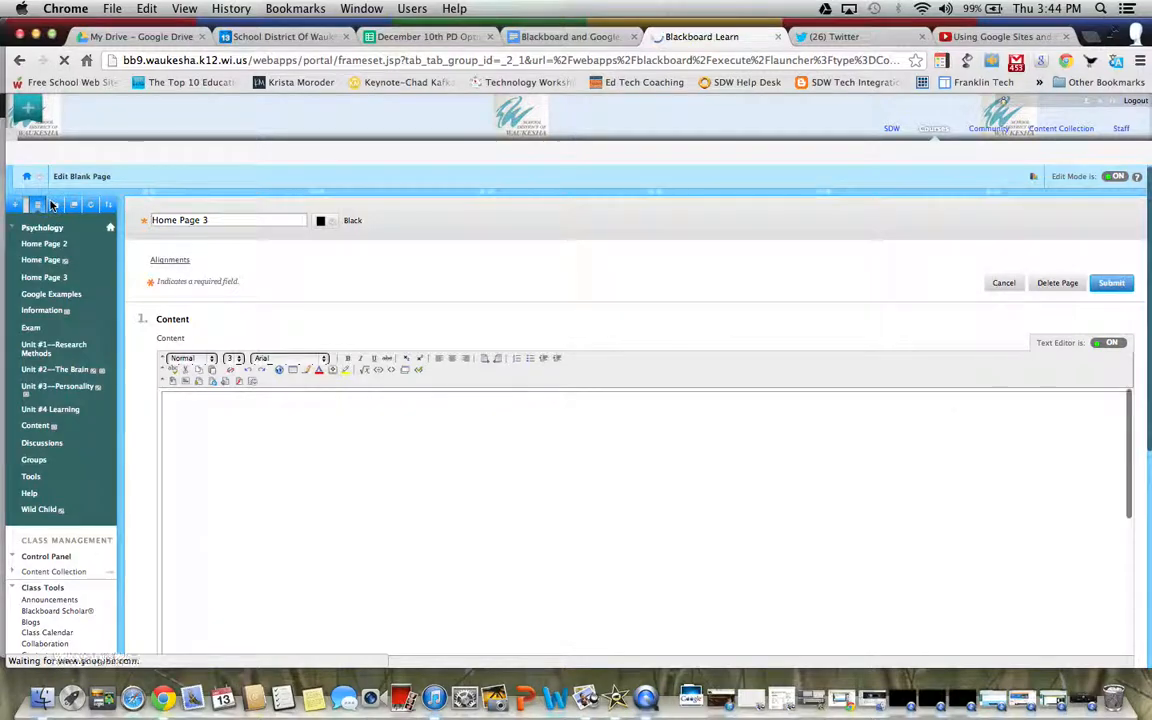
{"action": "left_click", "coordinate": [44, 296]}
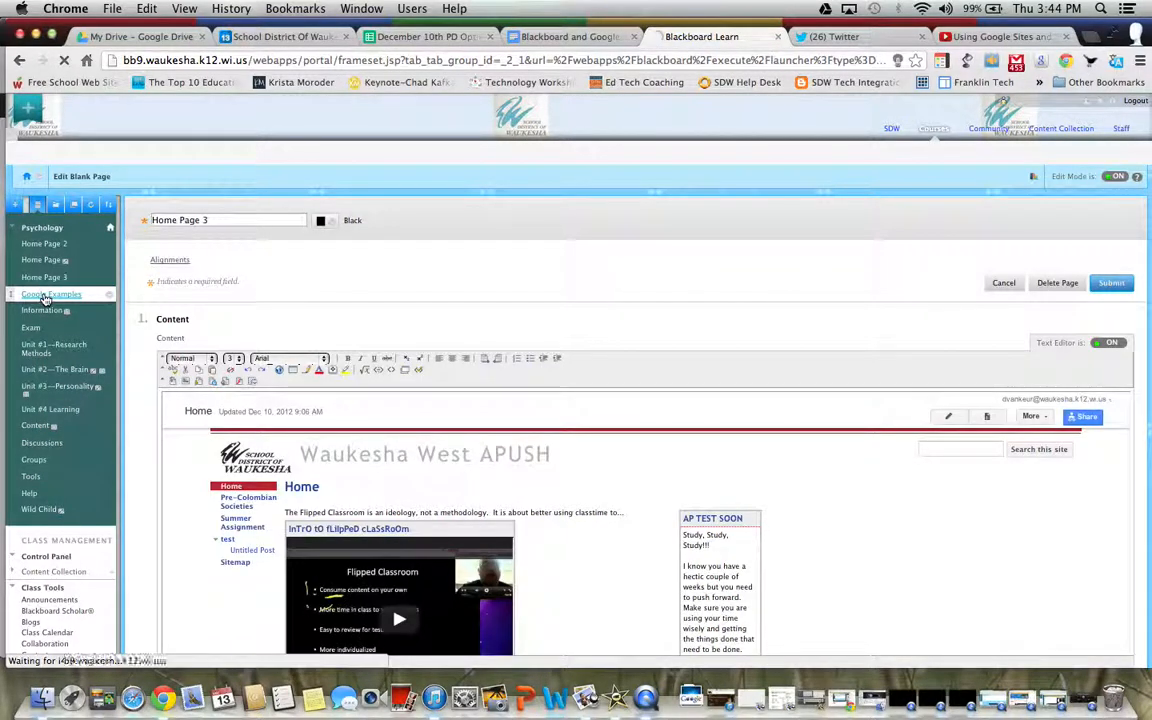
{"action": "scroll", "coordinate": [951, 519], "scroll_direction": "down", "scroll_amount": 20}
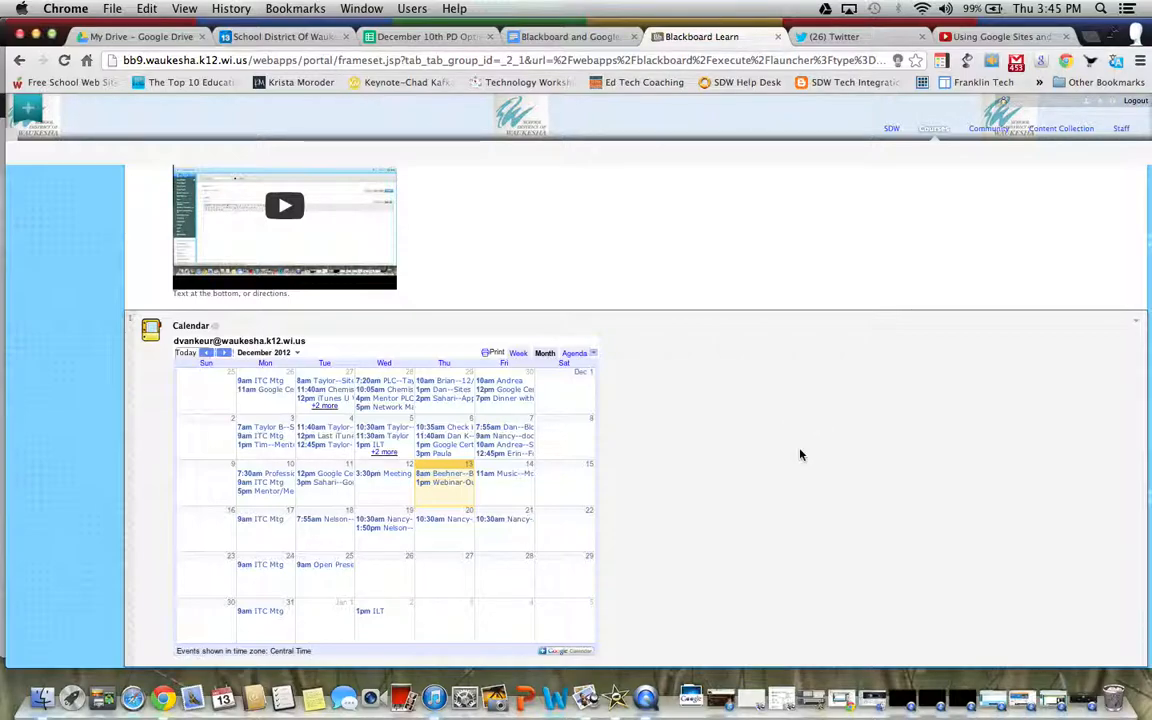
{"action": "scroll", "coordinate": [800, 455], "scroll_direction": "up", "scroll_amount": 20}
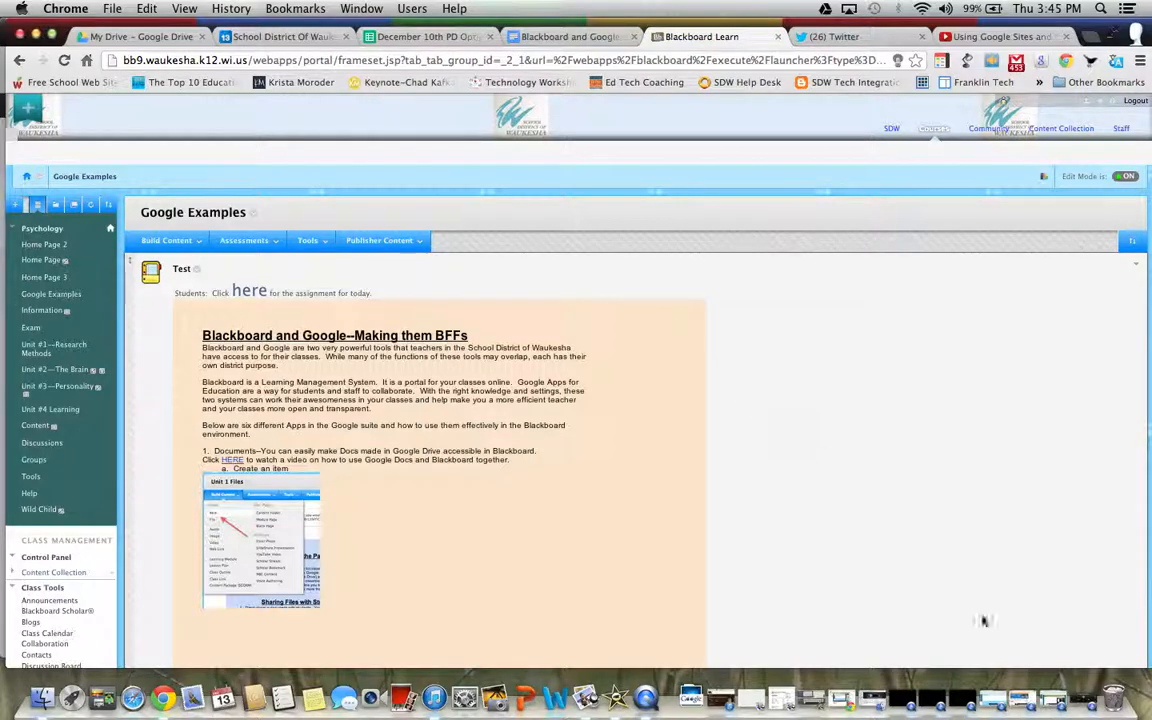
{"action": "left_click", "coordinate": [1080, 698]}
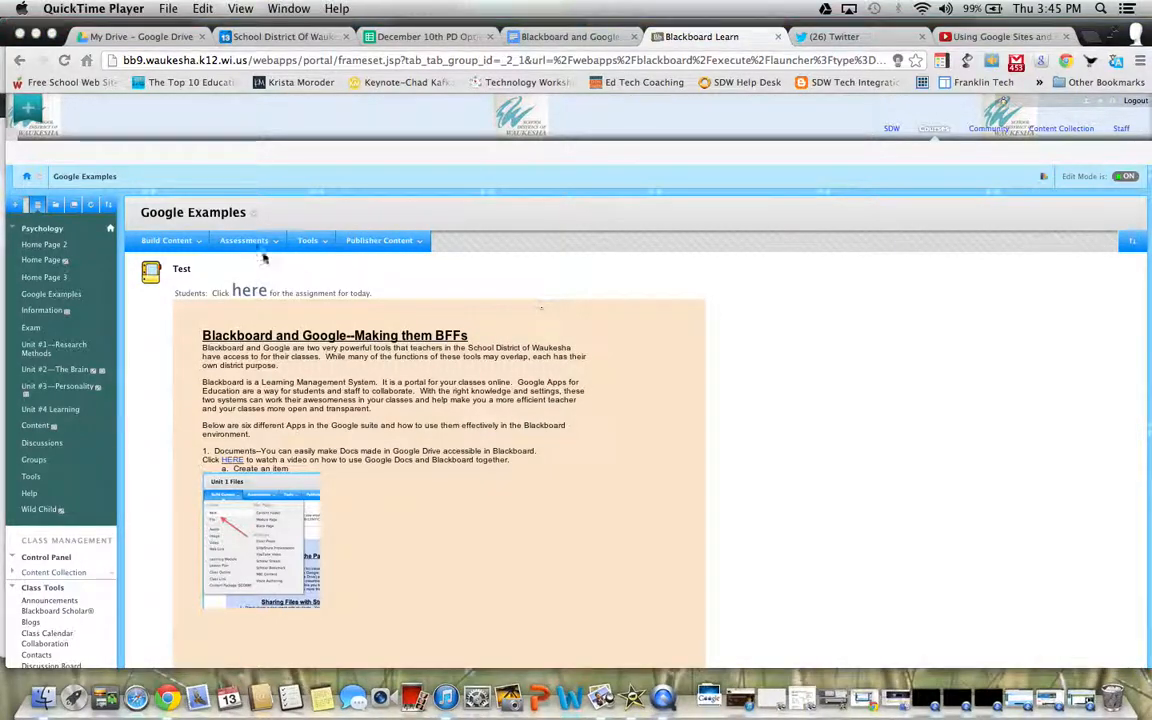